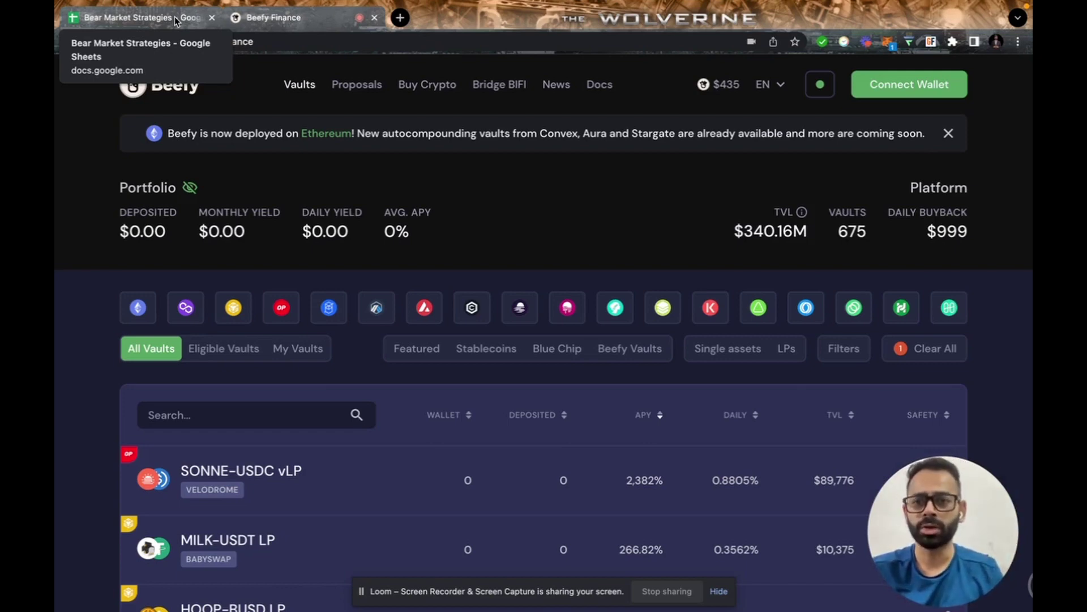
Switch to the Bear Market Strategies spreadsheet and examine the coin pairs and the farm allocation percentages in C3:C15.
{"action": "left_click", "coordinate": [175, 22]}
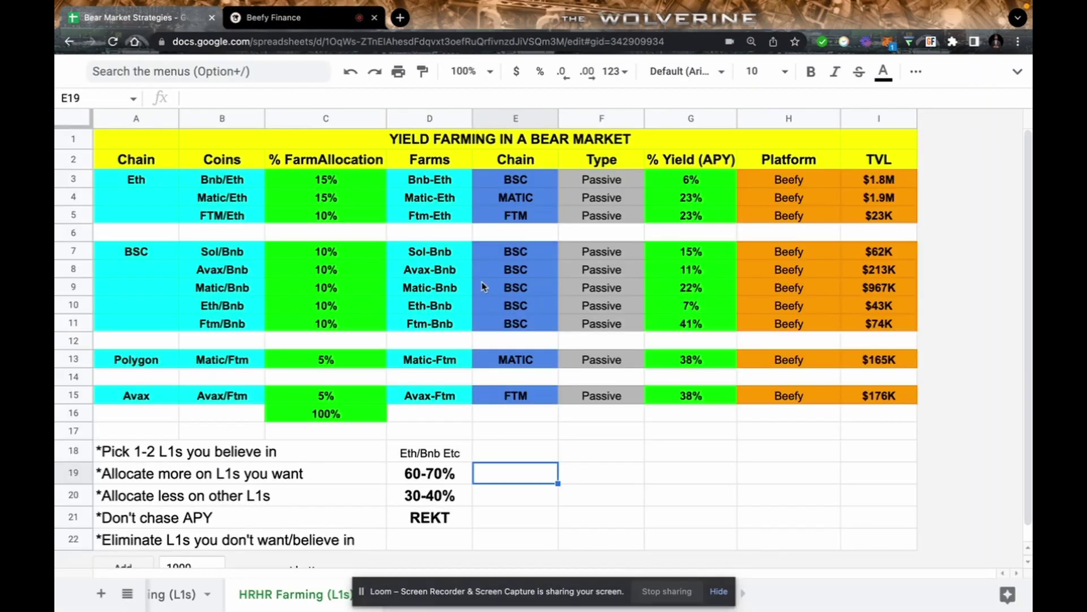
{"action": "left_click", "coordinate": [660, 481]}
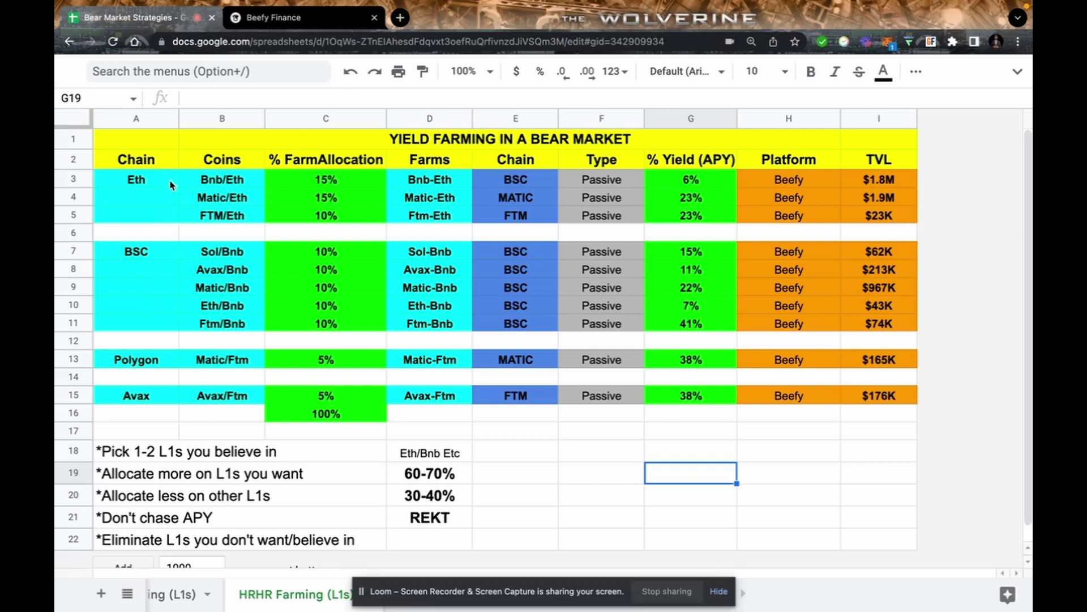
{"action": "left_click", "coordinate": [206, 187]}
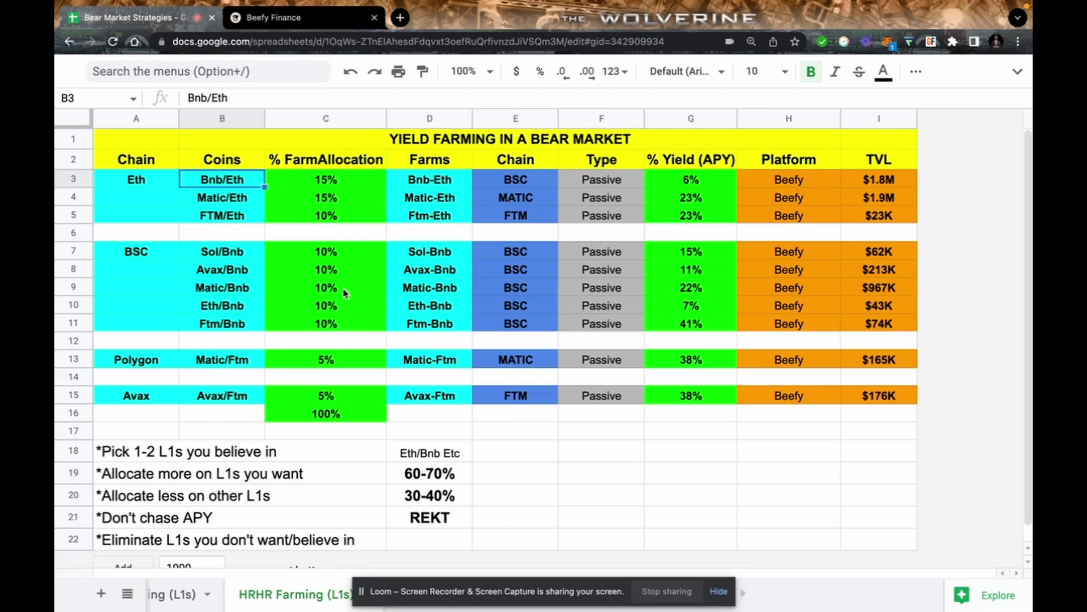
{"action": "left_click", "coordinate": [374, 165]}
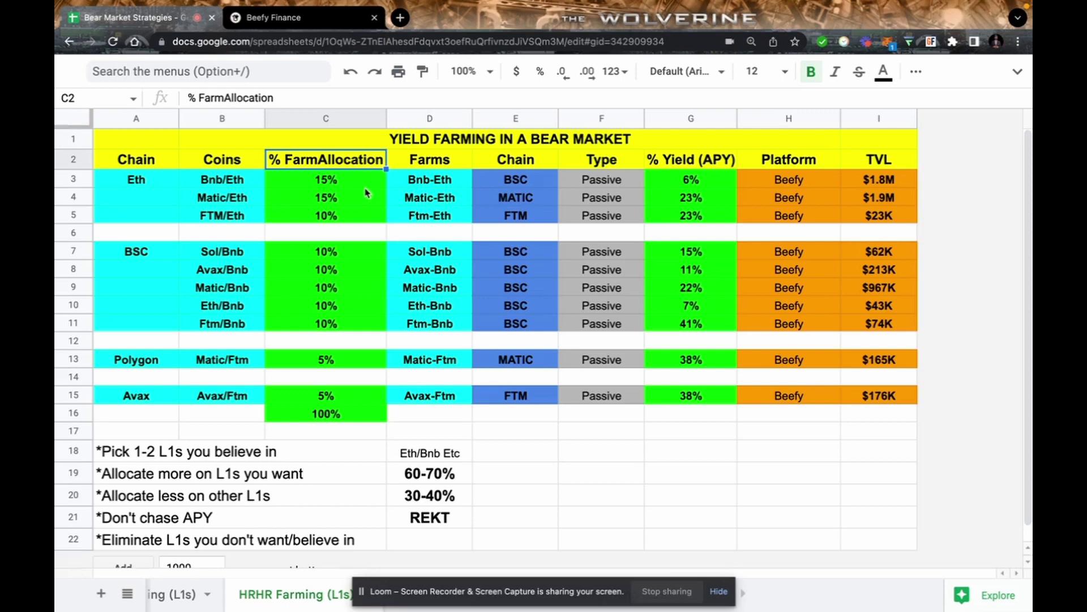
{"action": "left_click", "coordinate": [356, 181]}
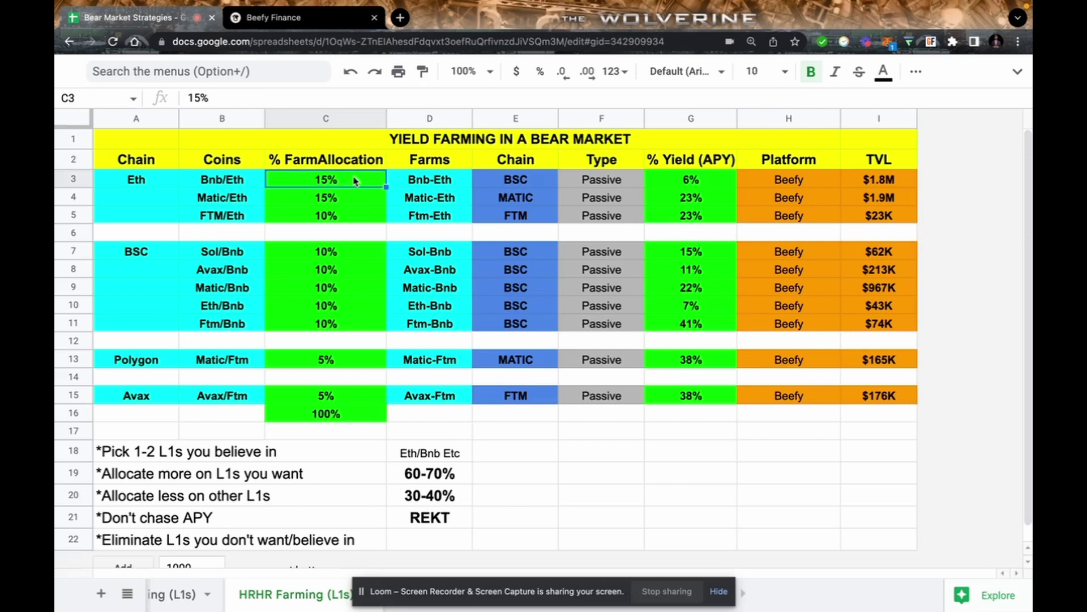
{"action": "left_click", "coordinate": [345, 391], "text": "shift"}
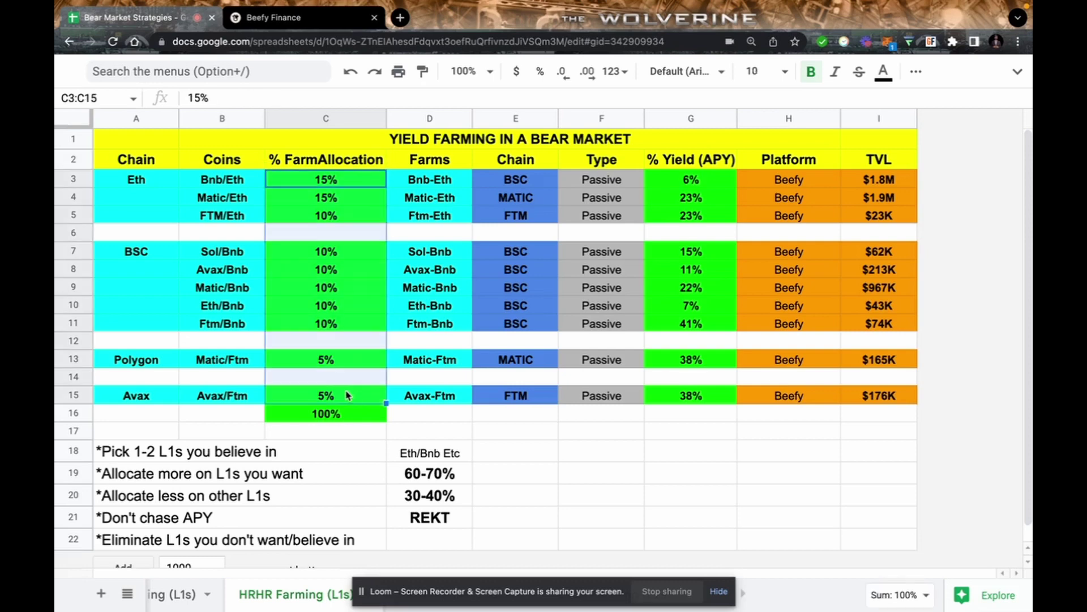
{"action": "left_click", "coordinate": [454, 415]}
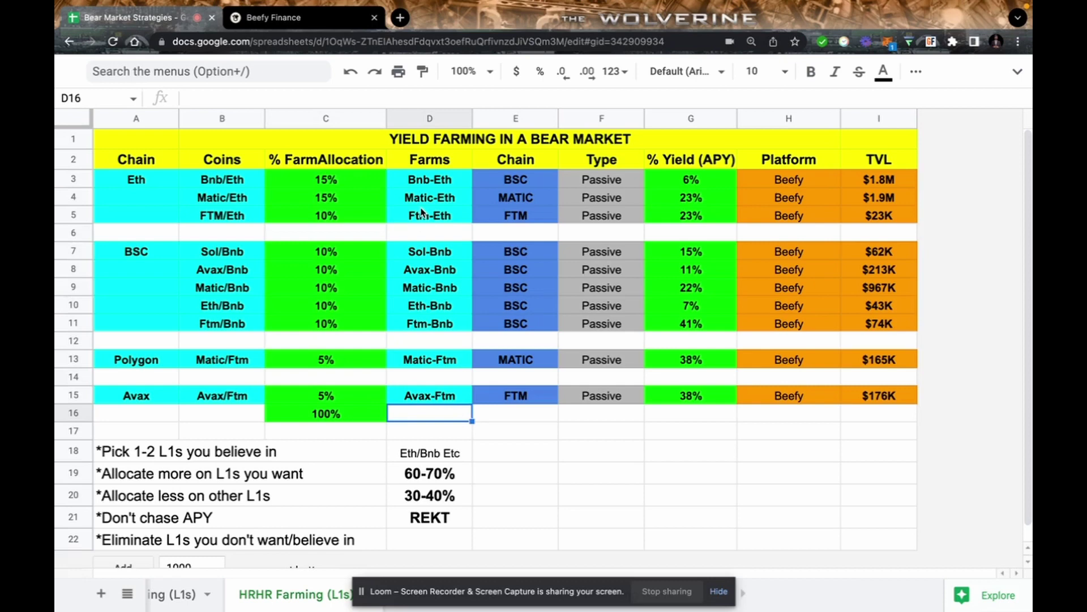
Compare the type, yield, platform and TVL of the Bnb-Eth farm with the Eth-Bnb farm.
{"action": "left_click", "coordinate": [466, 182]}
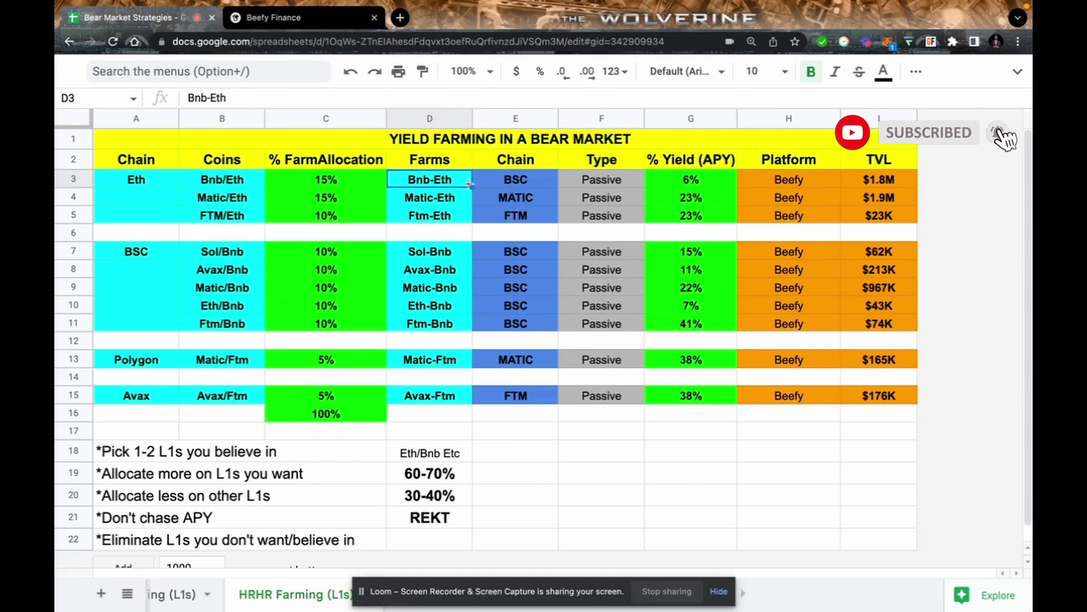
{"action": "left_click", "coordinate": [619, 187]}
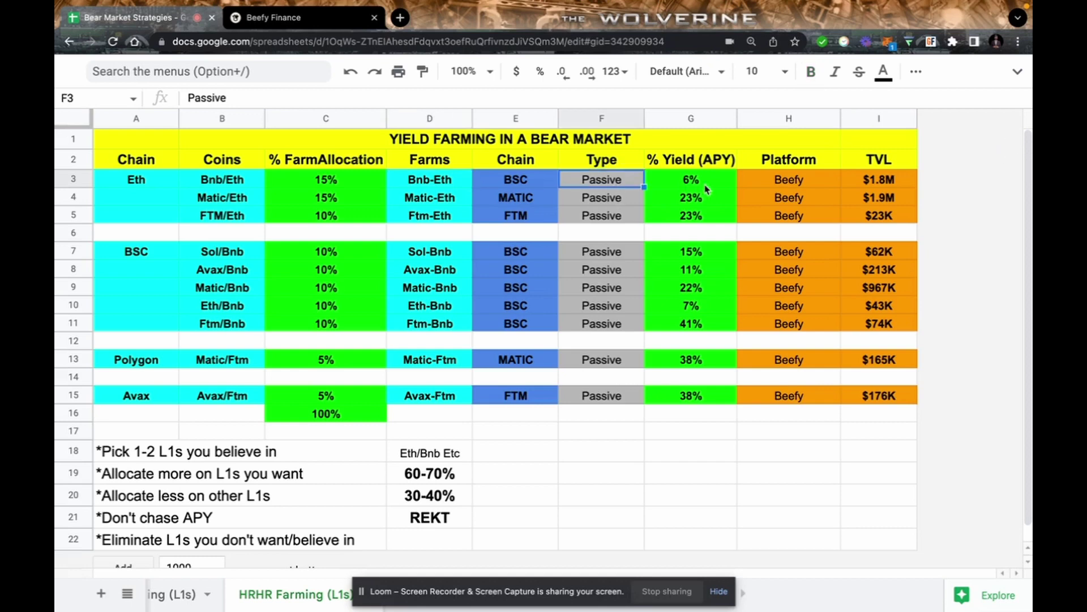
{"action": "left_click", "coordinate": [705, 185]}
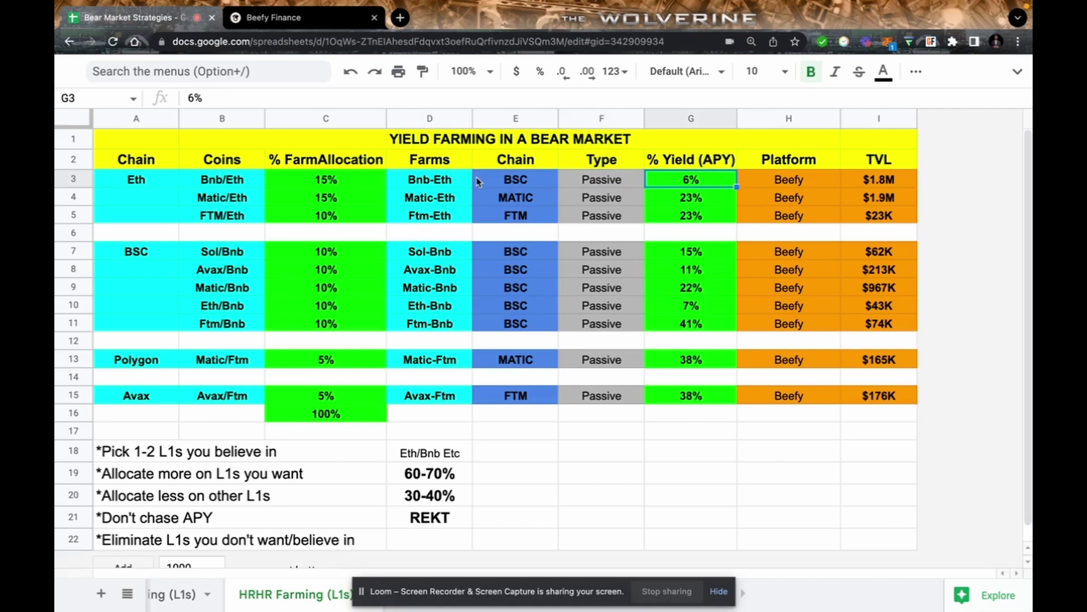
{"action": "left_click", "coordinate": [673, 309]}
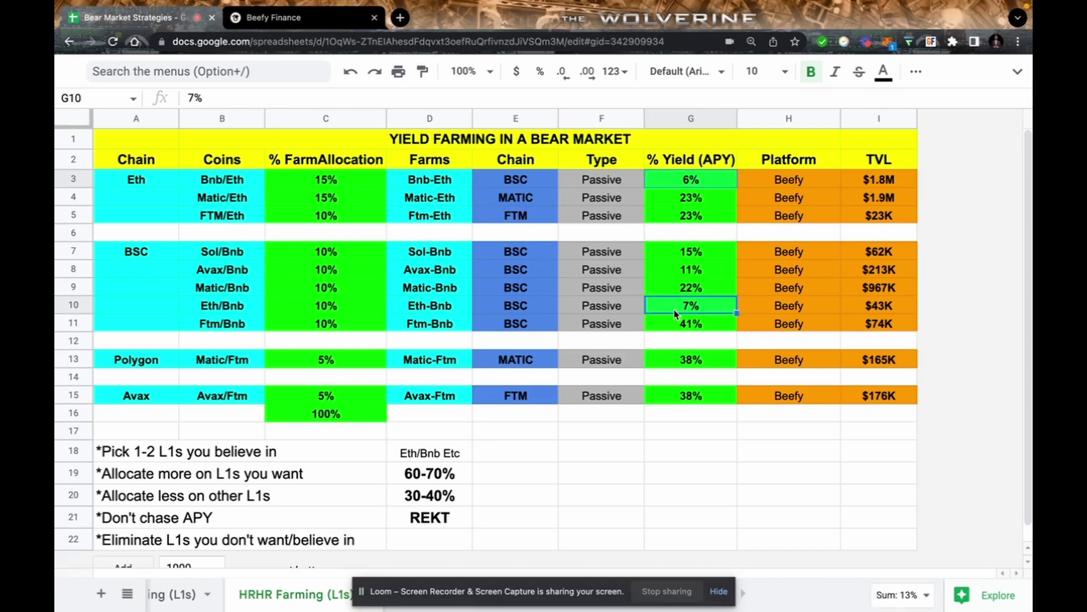
{"action": "left_click", "coordinate": [878, 308]}
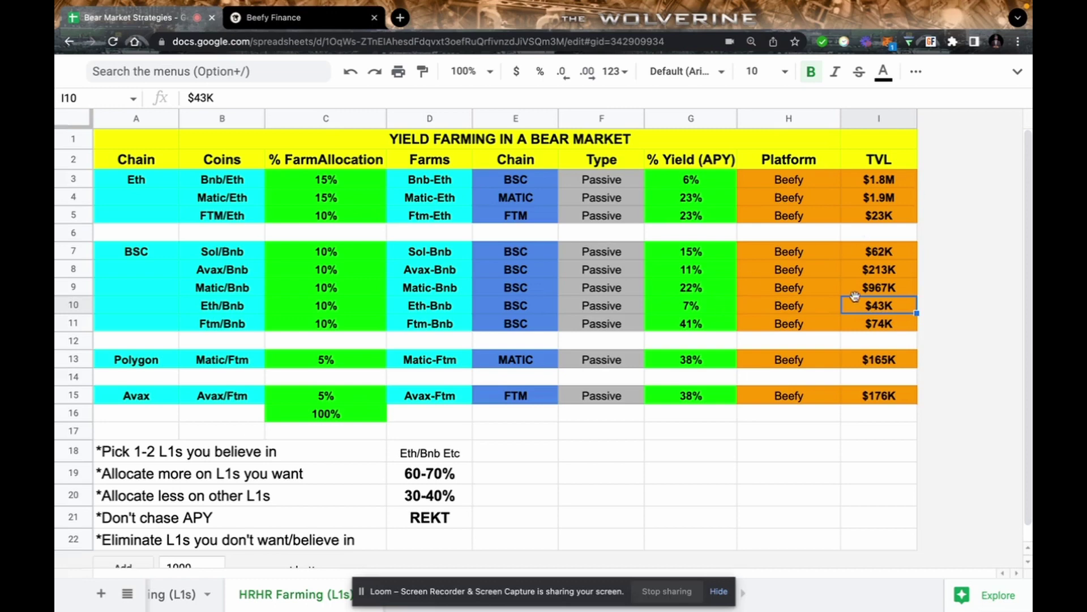
{"action": "left_click", "coordinate": [724, 291]}
{"action": "left_click", "coordinate": [756, 312]}
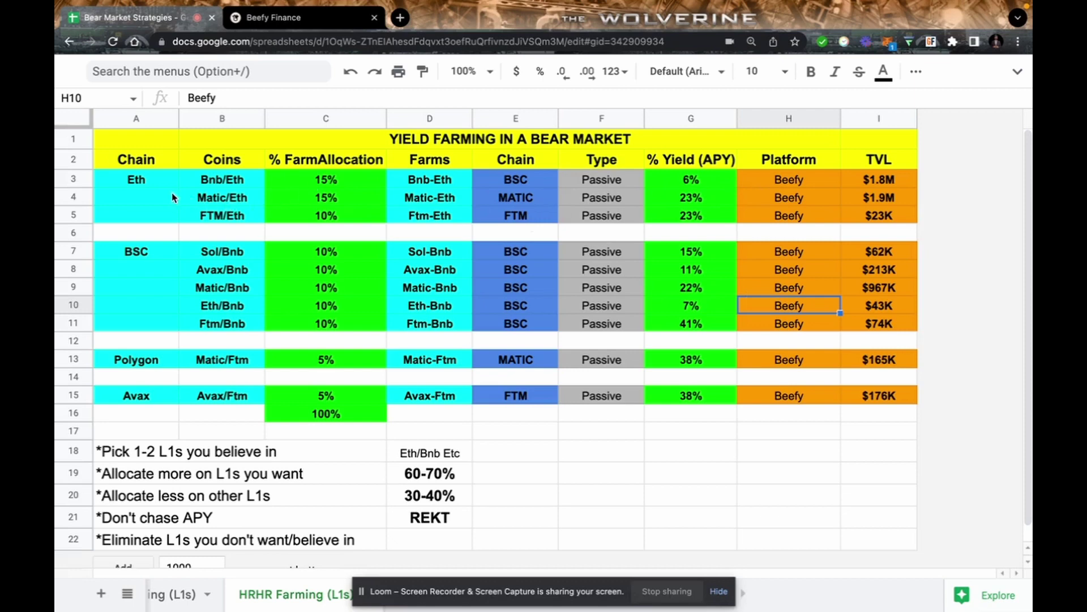
Examine the Matic/Eth farm's yield and the FTM/Eth farm's chain, type, yield and TVL.
{"action": "left_click", "coordinate": [247, 203]}
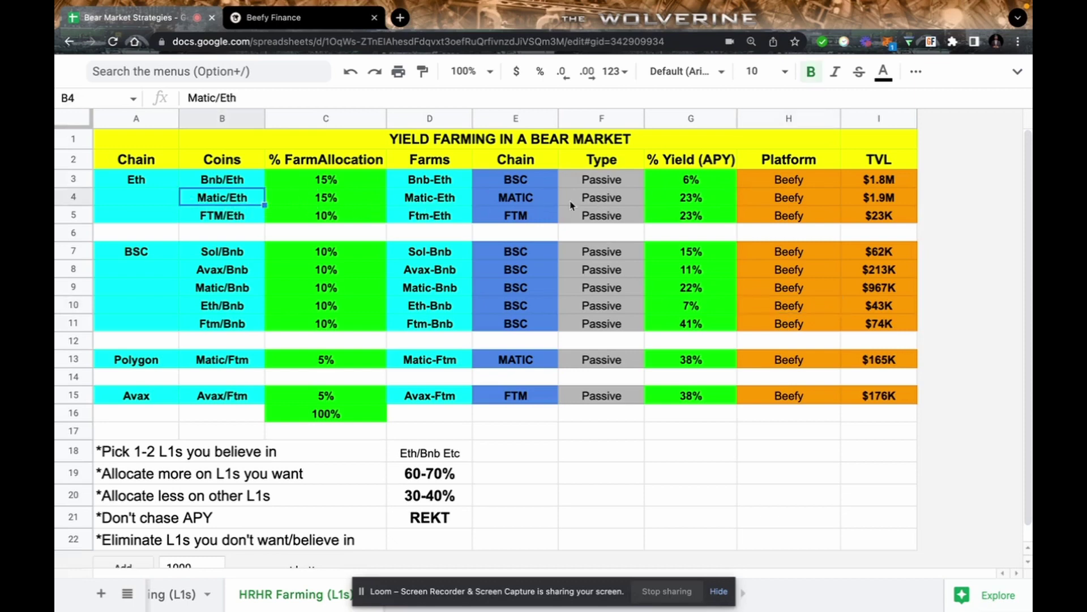
{"action": "left_click", "coordinate": [702, 204]}
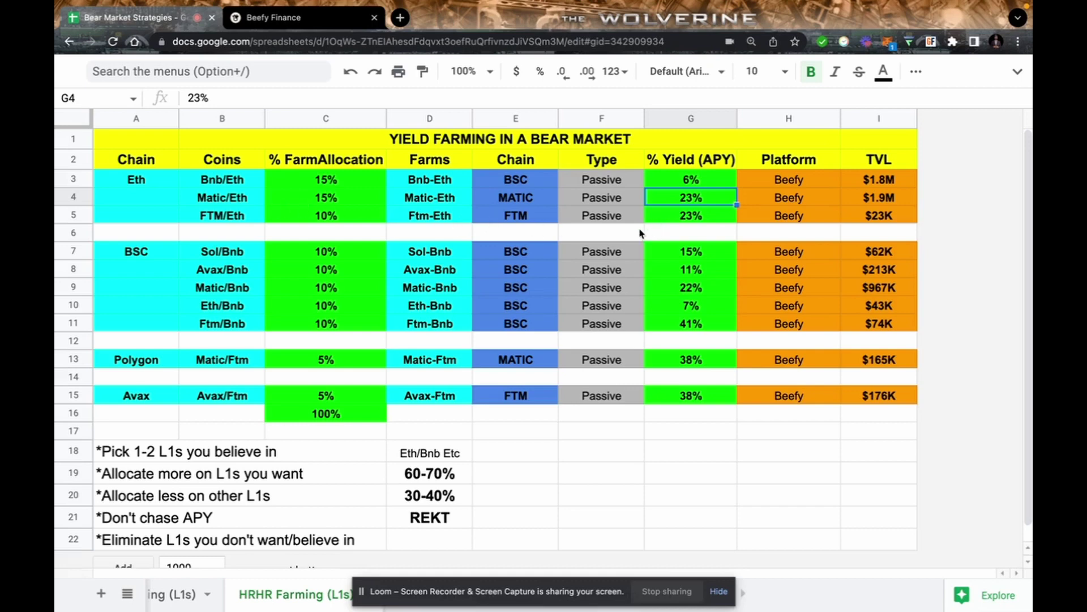
{"action": "left_click", "coordinate": [531, 215]}
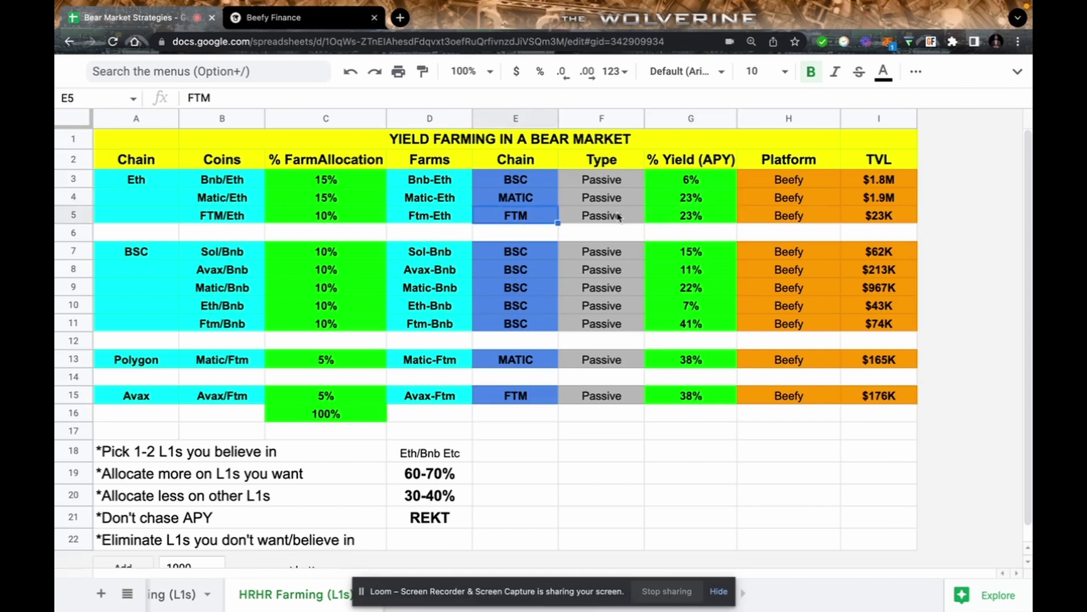
{"action": "left_click", "coordinate": [620, 218]}
{"action": "left_click", "coordinate": [730, 216]}
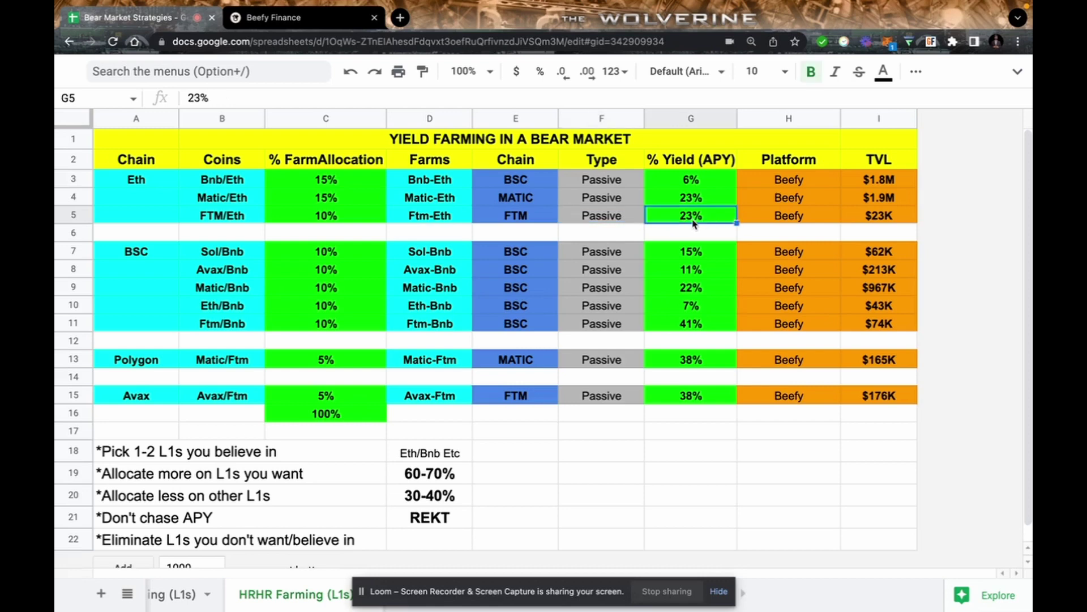
{"action": "left_click", "coordinate": [895, 219]}
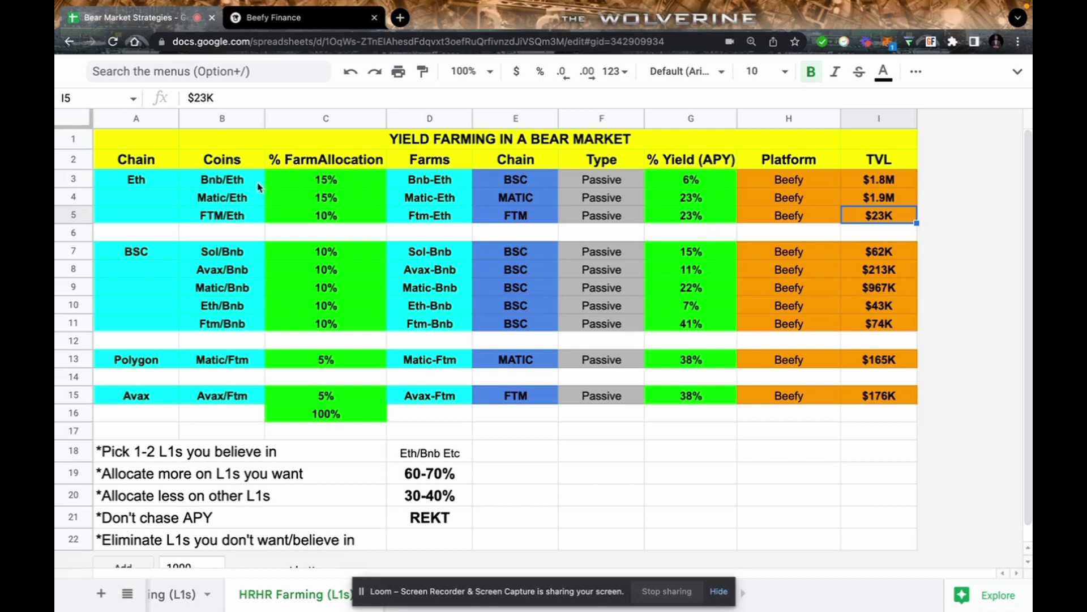
Set the Eth group's farm allocations to 0% for FTM/Eth and 20% each for Bnb/Eth and Matic/Eth.
{"action": "left_click", "coordinate": [322, 220]}
{"action": "type", "text": "0"}
{"action": "key", "text": "Return"}
{"action": "left_click", "coordinate": [341, 180]}
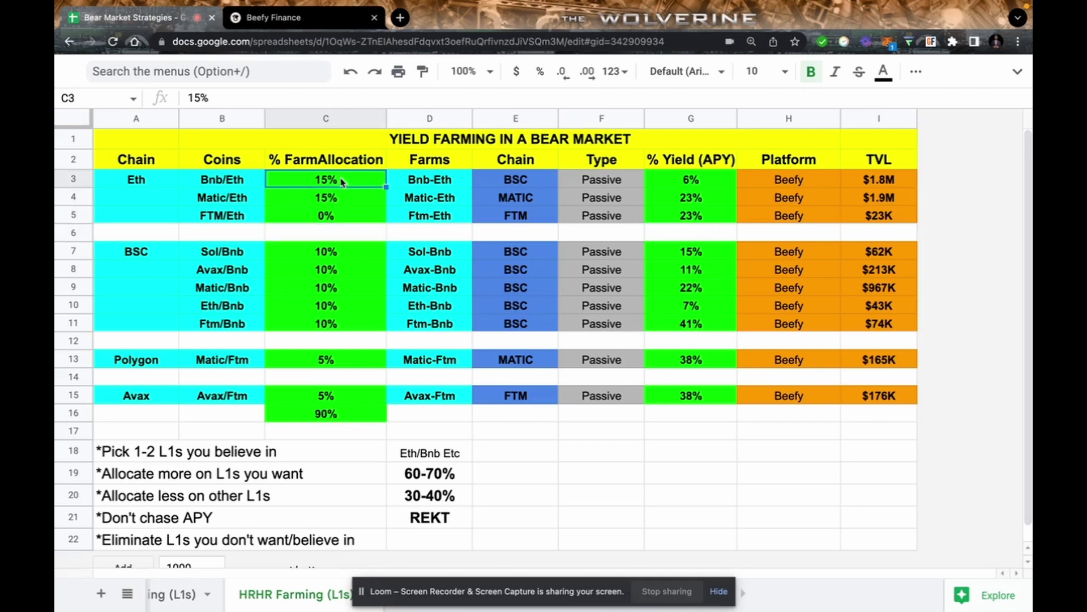
{"action": "type", "text": "20"}
{"action": "key", "text": "Return"}
{"action": "type", "text": "20"}
{"action": "key", "text": "Return"}
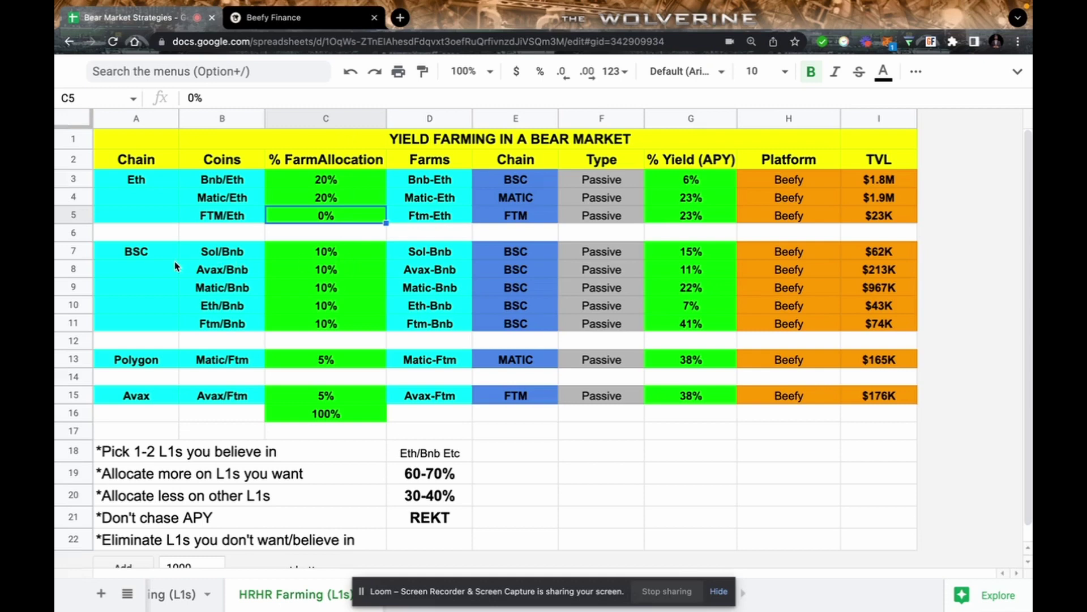
Review the BSC group's coin pairs, checking yield and TVL for Avax-Bnb and Matic-Bnb and the yield of Ftm-Bnb.
{"action": "left_click", "coordinate": [219, 256]}
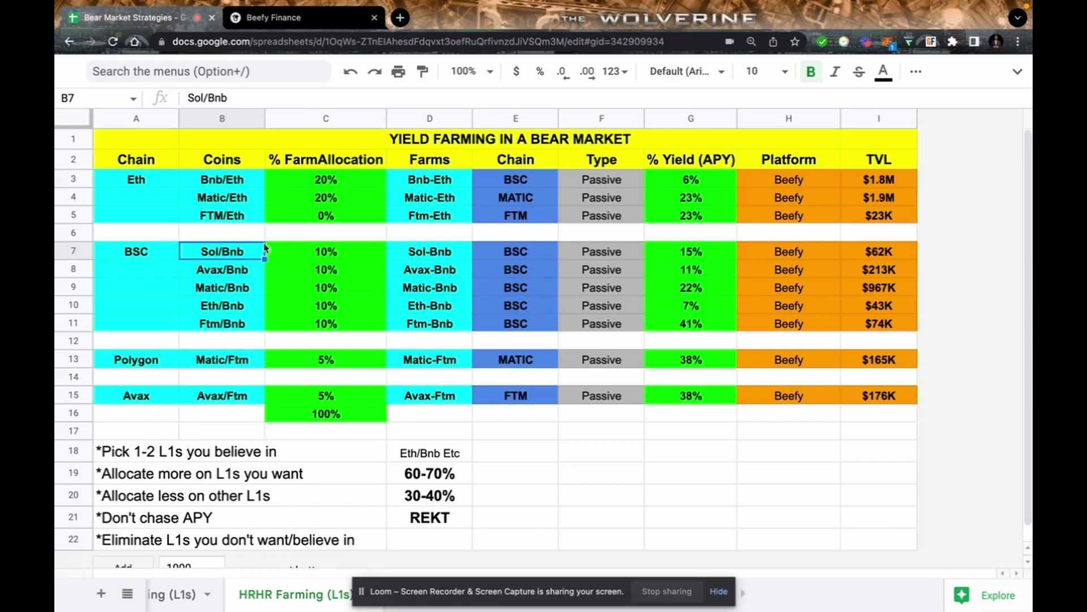
{"action": "left_click", "coordinate": [217, 274]}
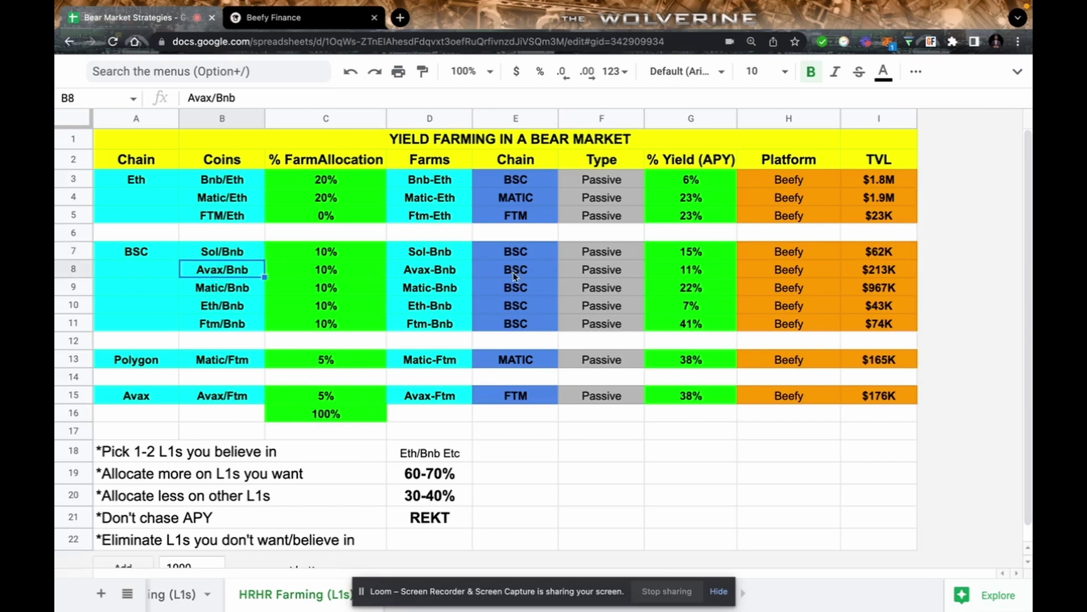
{"action": "left_click", "coordinate": [717, 276]}
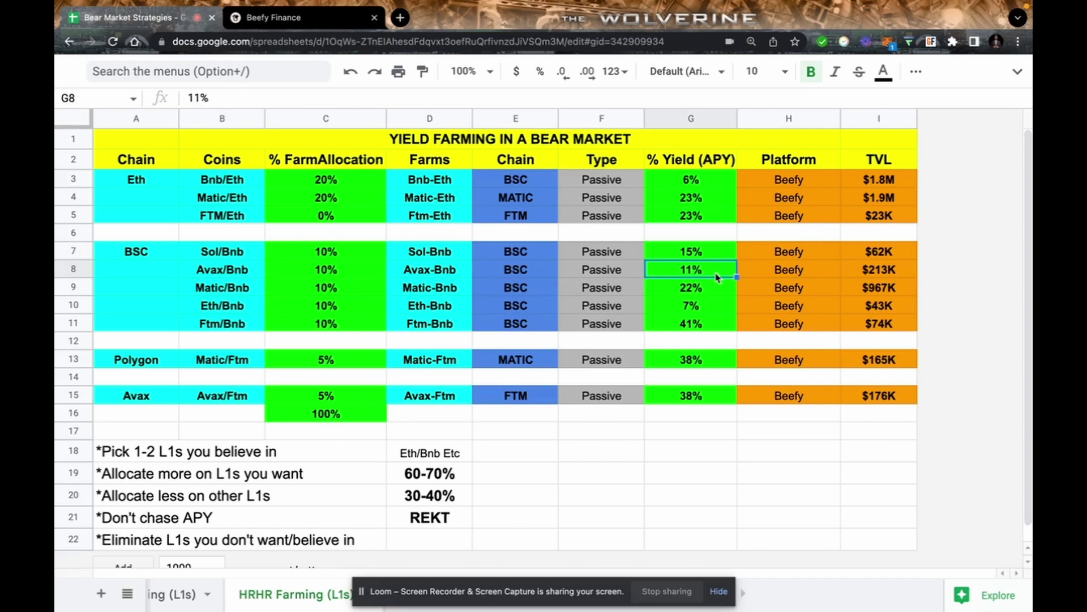
{"action": "left_click", "coordinate": [901, 274]}
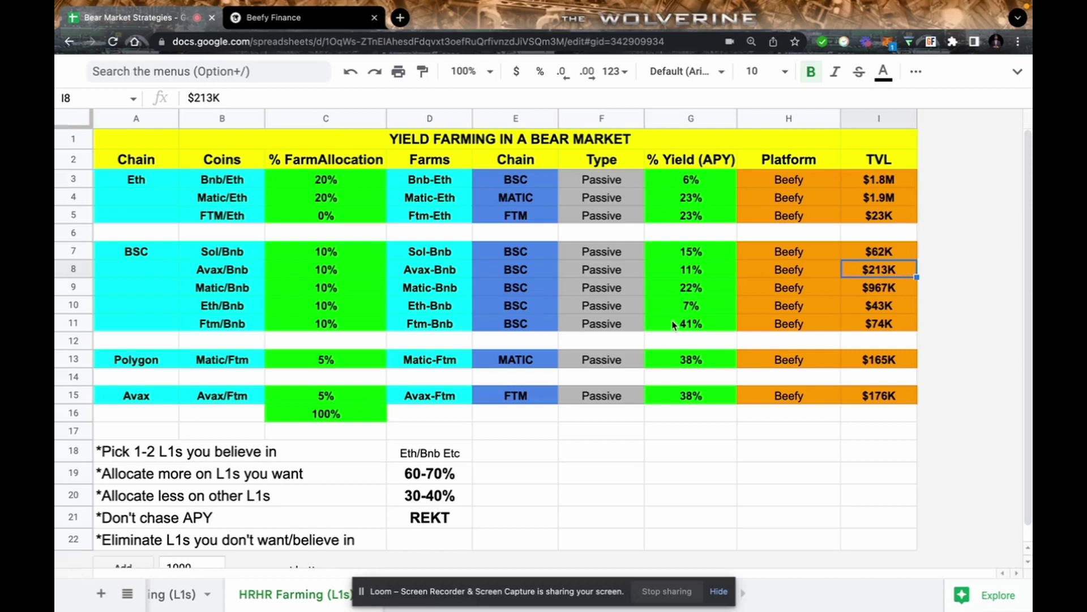
{"action": "left_click", "coordinate": [709, 293]}
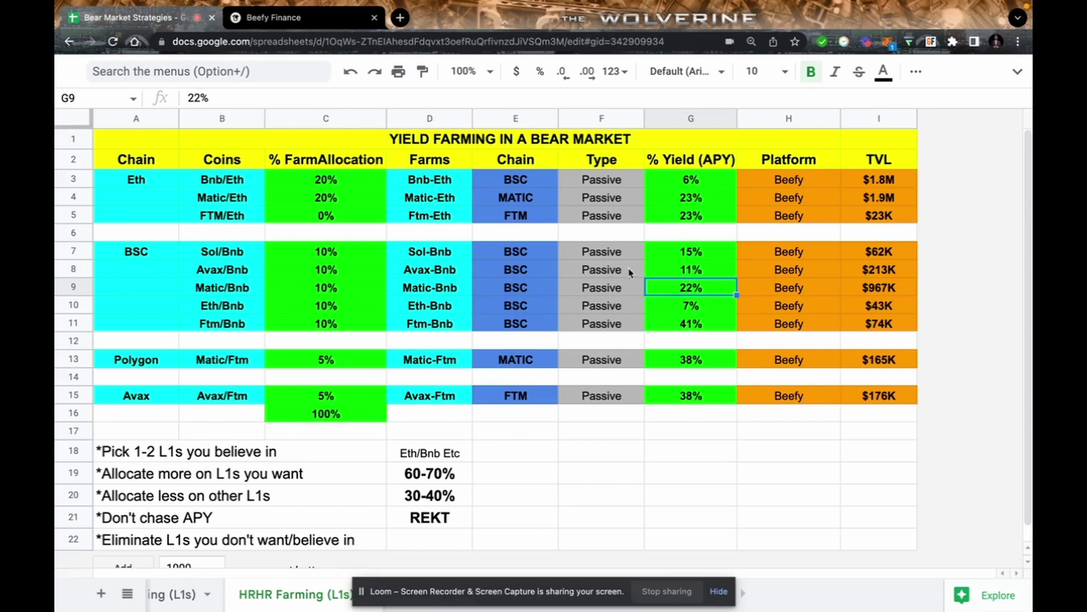
{"action": "left_click", "coordinate": [888, 295]}
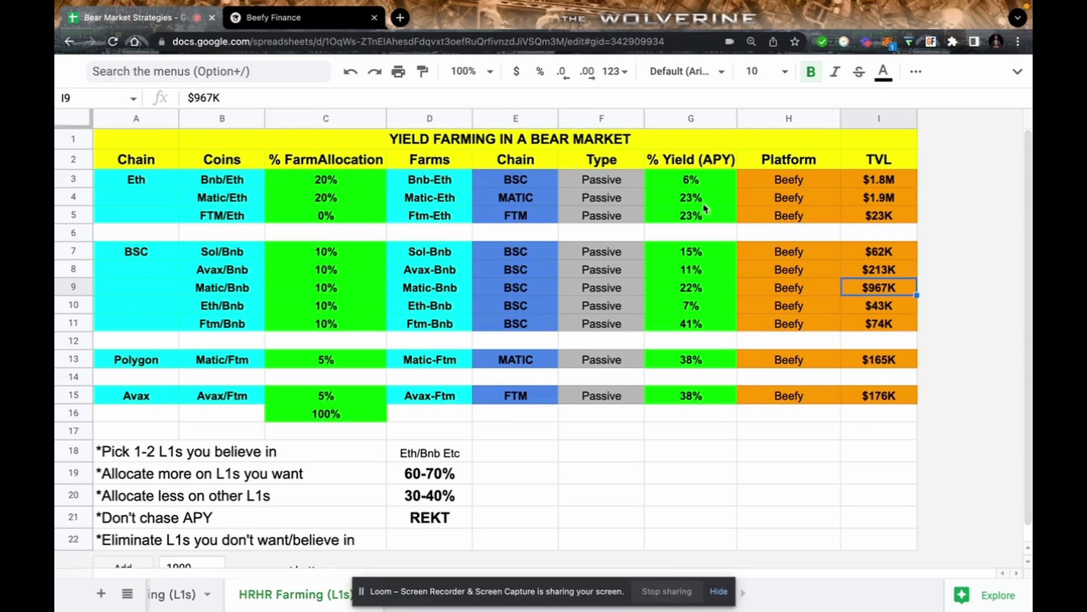
{"action": "left_click", "coordinate": [683, 325]}
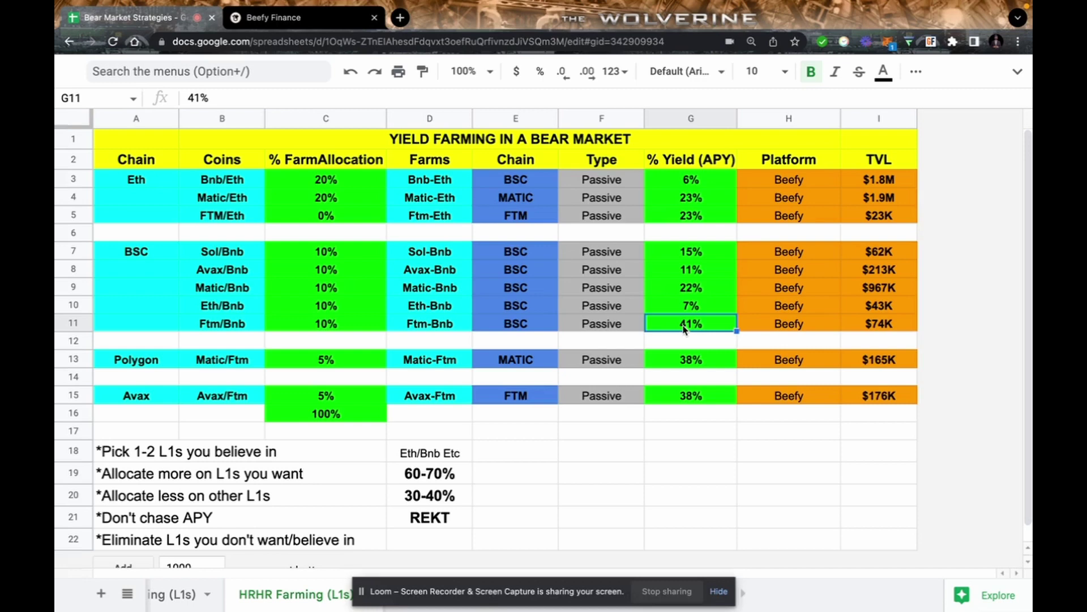
Set the farm allocations of Sol/Bnb and Ftm/Bnb in the BSC group to 0%.
{"action": "left_click", "coordinate": [333, 253]}
{"action": "type", "text": "0"}
{"action": "key", "text": "Return"}
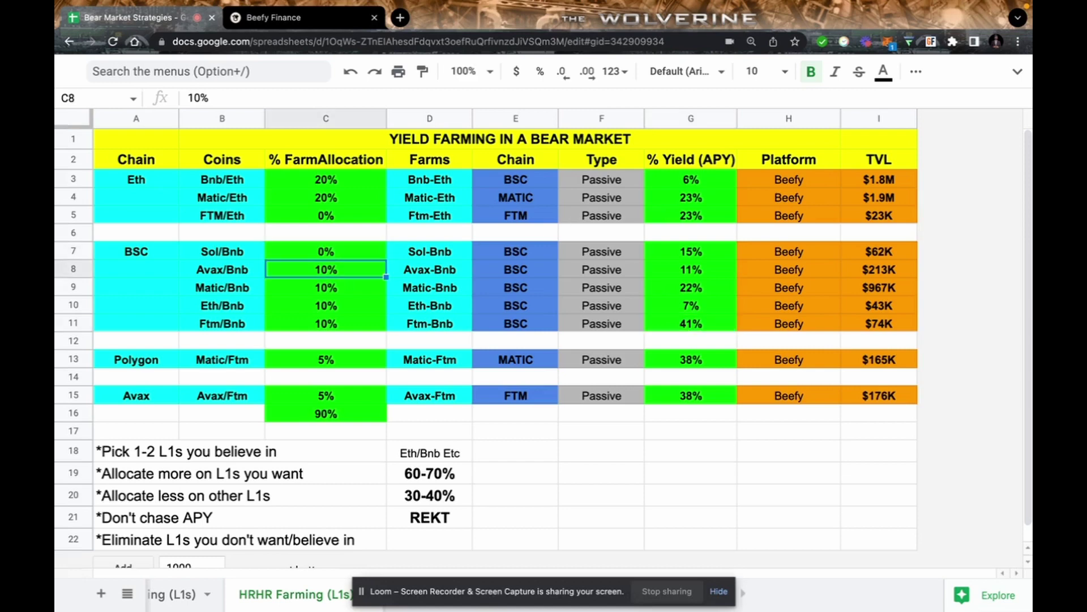
{"action": "left_click", "coordinate": [338, 331]}
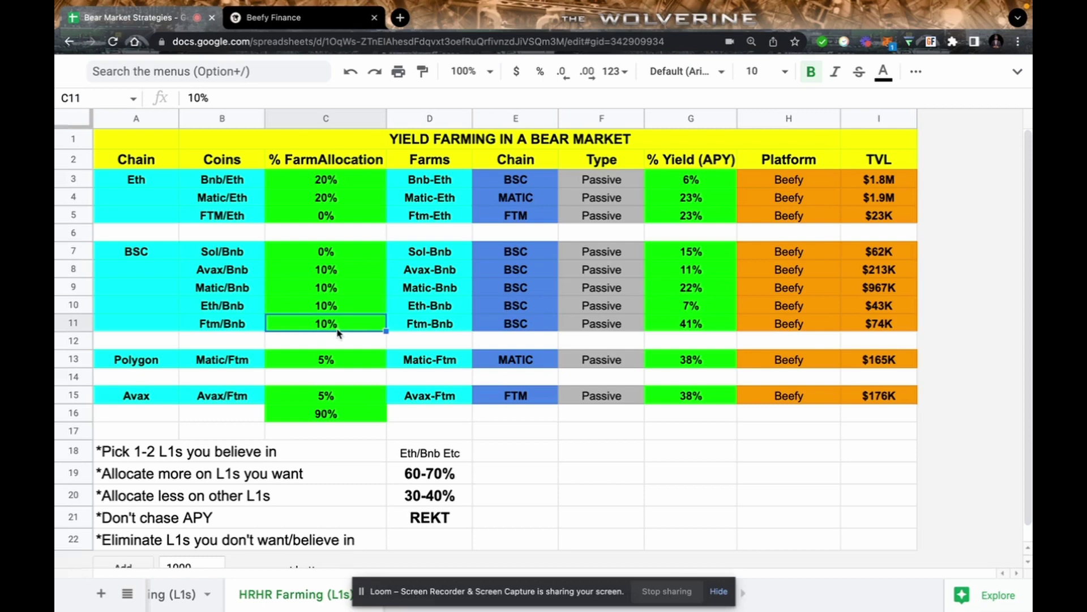
{"action": "type", "text": "0"}
{"action": "key", "text": "Return"}
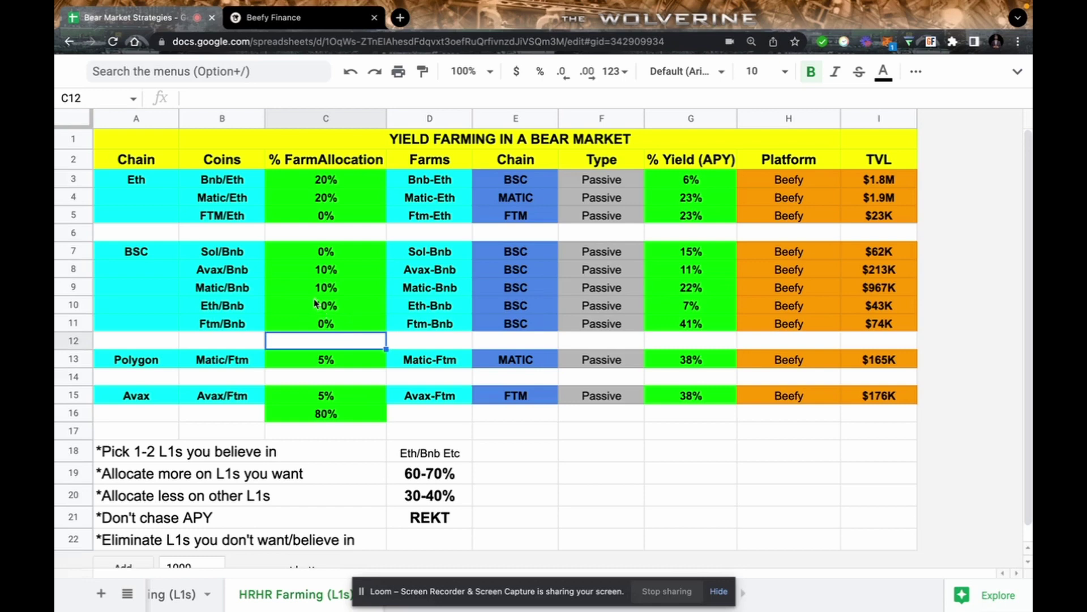
Set the BSC group's farm allocations to 20% for Avax/Bnb, 15% for Matic/Bnb and 15% for Eth/Bnb.
{"action": "left_click", "coordinate": [307, 274]}
{"action": "type", "text": "20"}
{"action": "key", "text": "Return"}
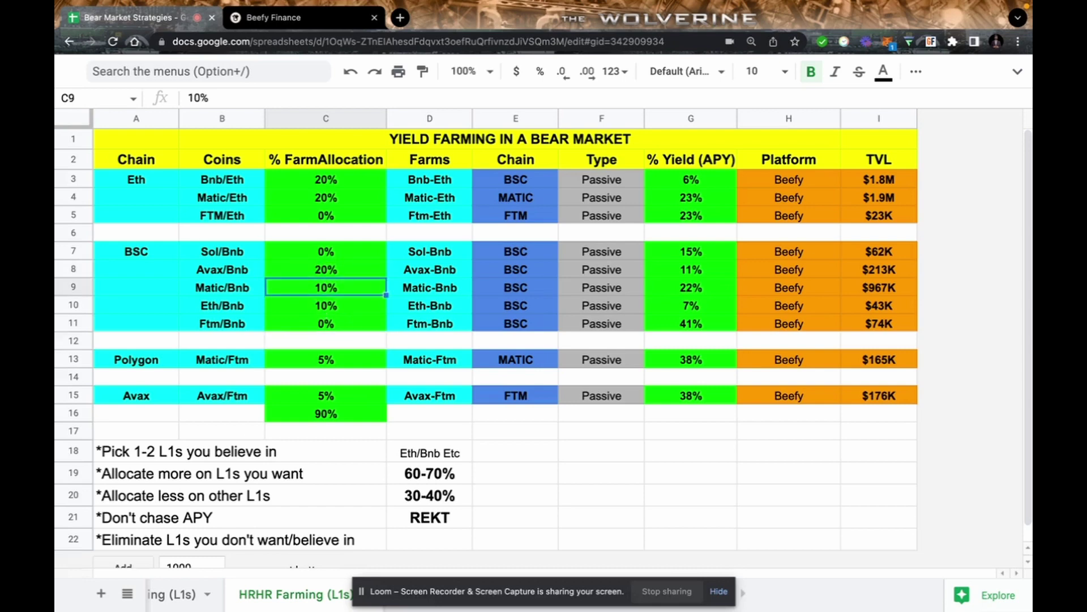
{"action": "type", "text": "15"}
{"action": "key", "text": "Return"}
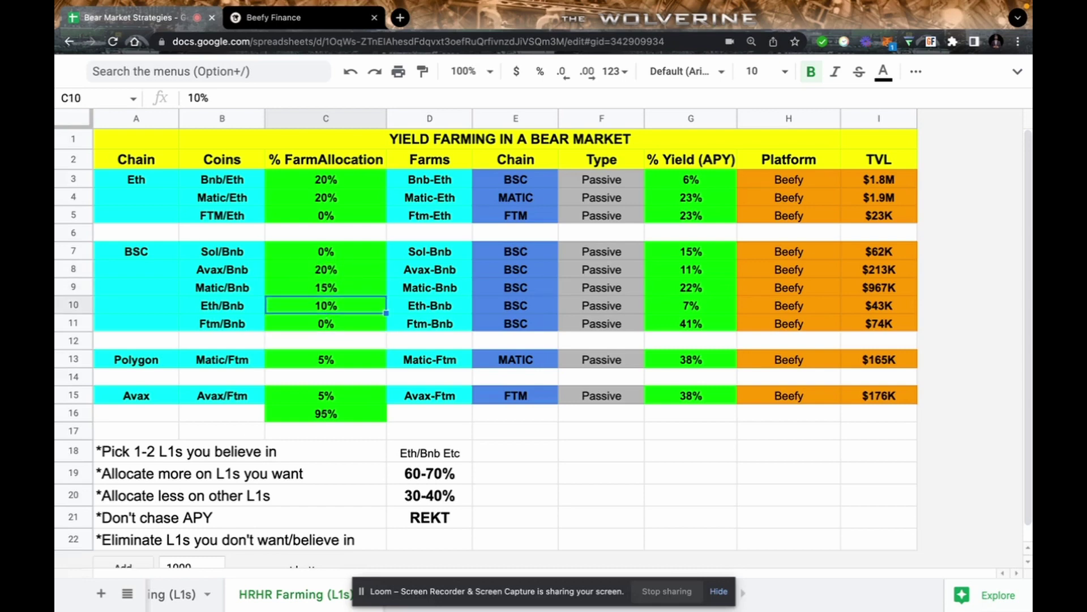
{"action": "type", "text": "1"}
{"action": "type", "text": "5"}
{"action": "key", "text": "Return"}
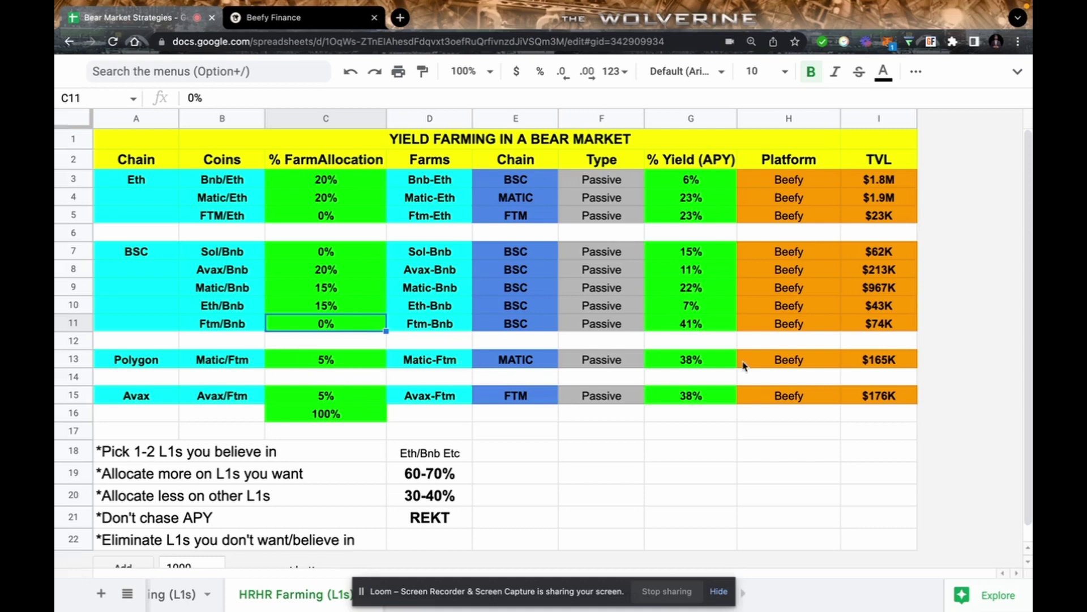
Check the yield of the Matic-Ftm farm in the Polygon row.
{"action": "left_click", "coordinate": [725, 367]}
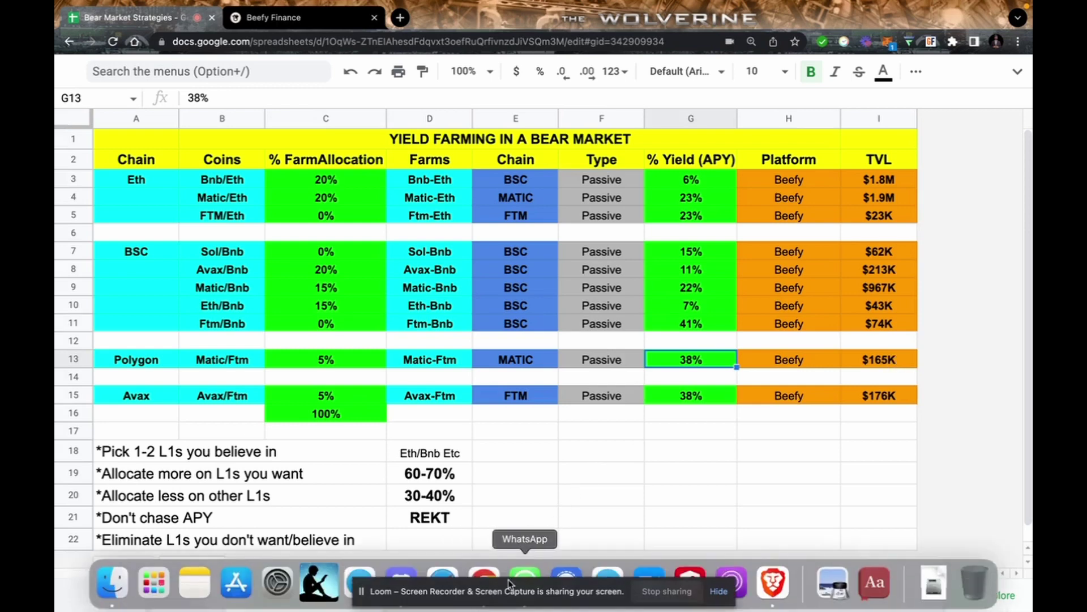
Quit the running WhatsApp application.
{"action": "right_click", "coordinate": [513, 582]}
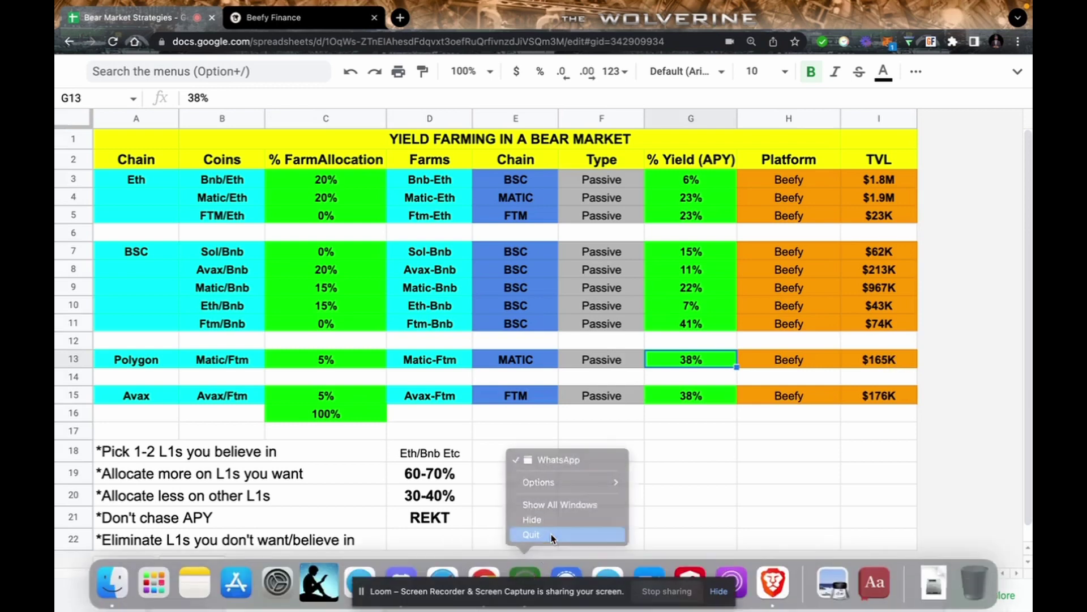
{"action": "left_click", "coordinate": [552, 535]}
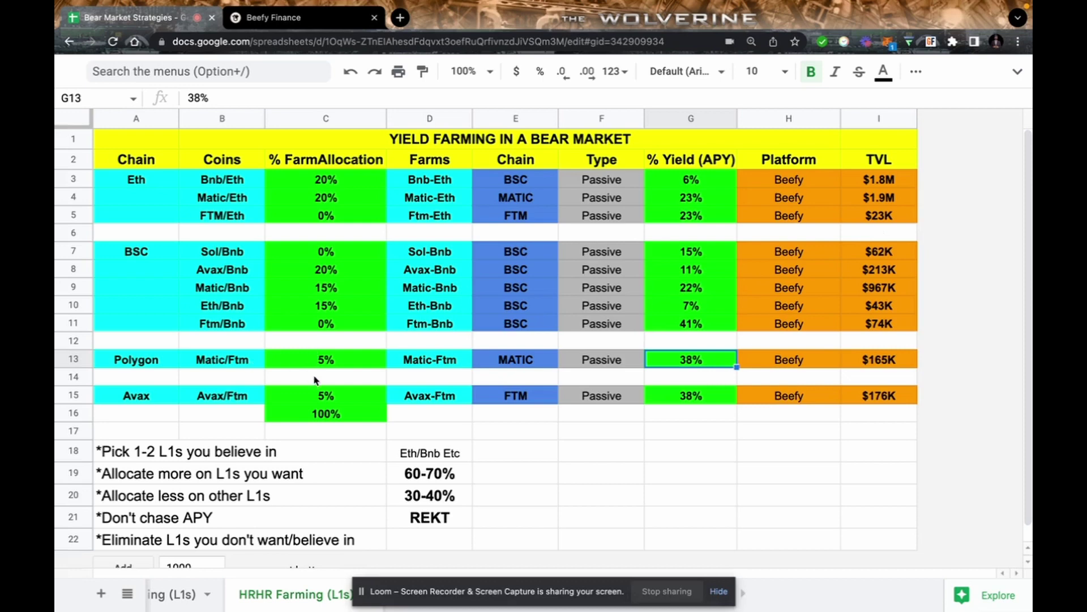
Review the Avax row's coin pair, farm chain and yield.
{"action": "left_click", "coordinate": [234, 401]}
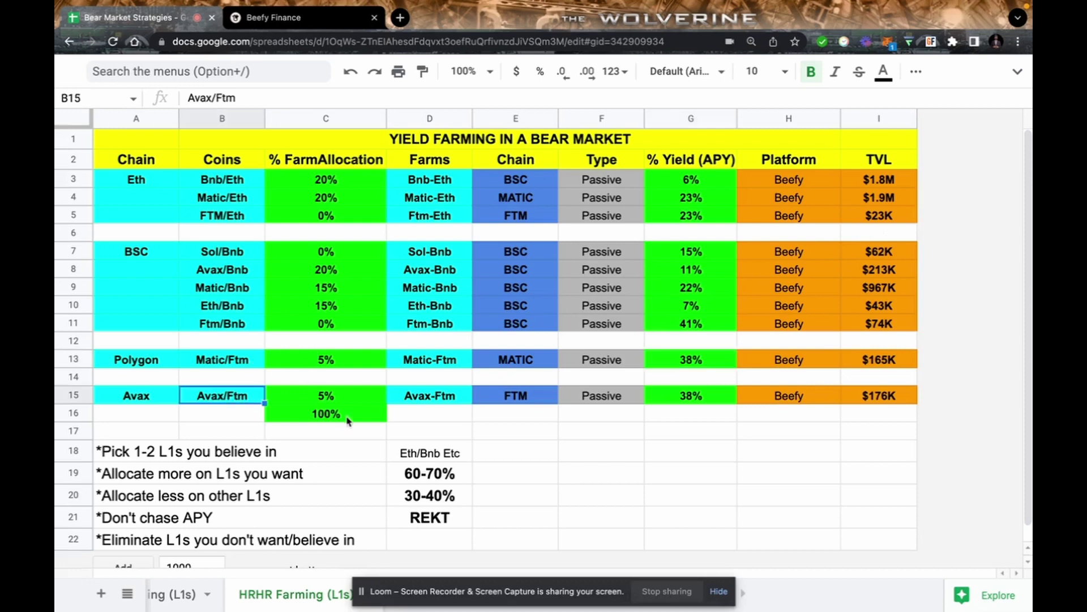
{"action": "left_click", "coordinate": [519, 405]}
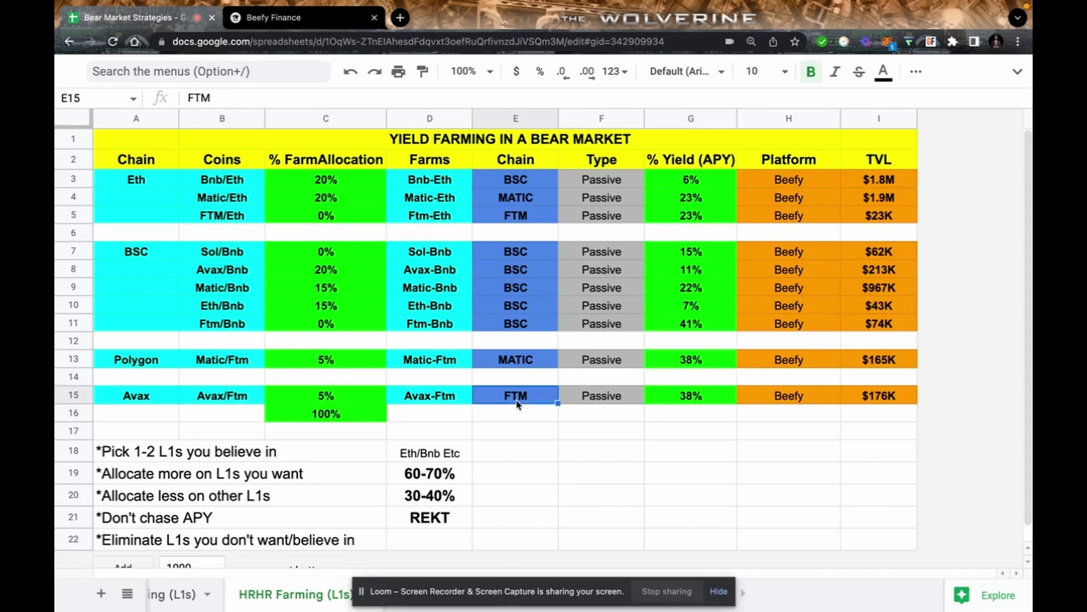
{"action": "left_click", "coordinate": [696, 404]}
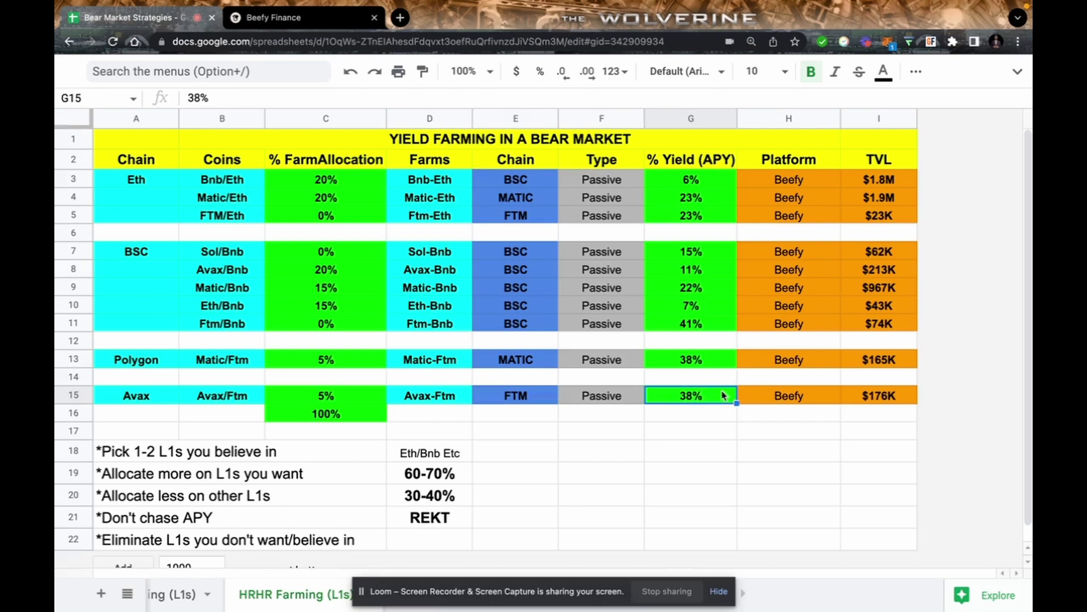
Set the farm allocations of Avax/Ftm in the Avax row and Matic/Ftm in the Polygon row to 0%.
{"action": "left_click", "coordinate": [327, 400]}
{"action": "type", "text": "0"}
{"action": "key", "text": "Return"}
{"action": "key", "text": "Up"}
{"action": "key", "text": "Up"}
{"action": "key", "text": "Up"}
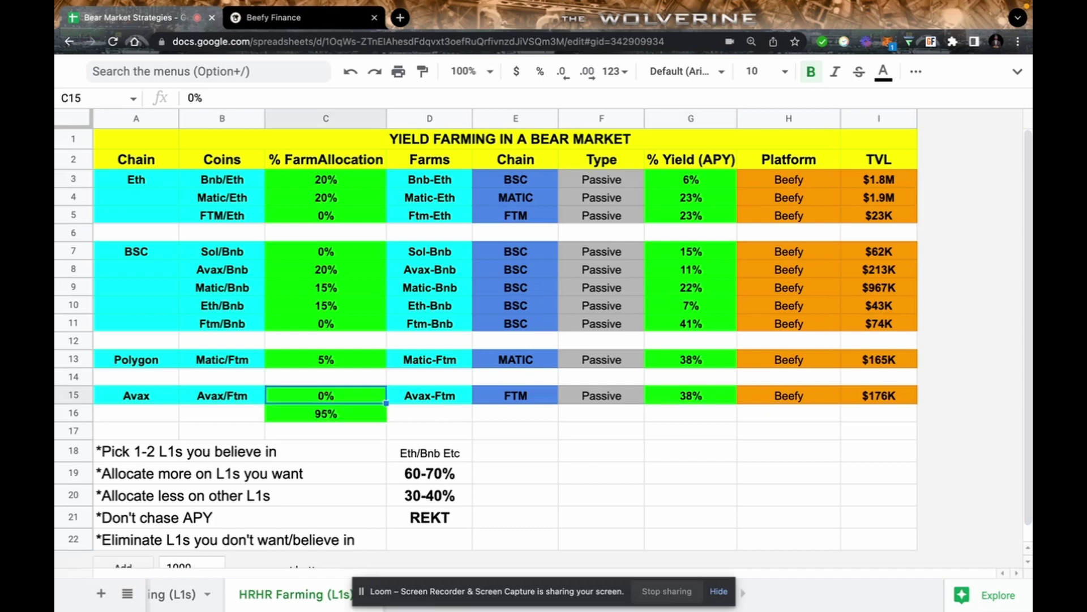
{"action": "type", "text": "0"}
{"action": "key", "text": "Return"}
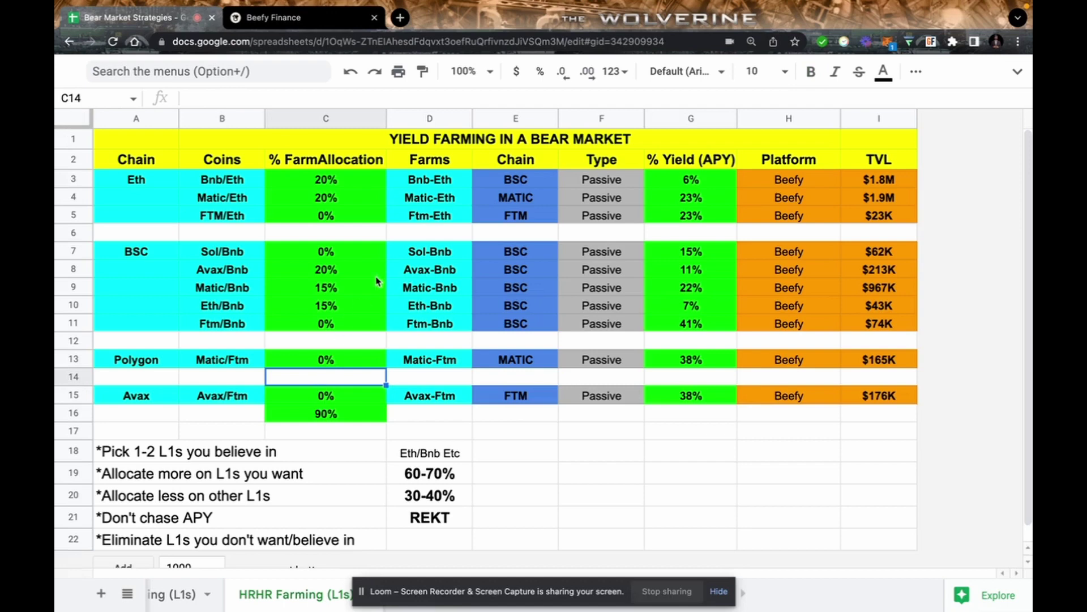
Set the farm allocations of Matic/Bnb and Eth/Bnb in the BSC group to 20% each.
{"action": "left_click", "coordinate": [354, 293]}
{"action": "type", "text": "20"}
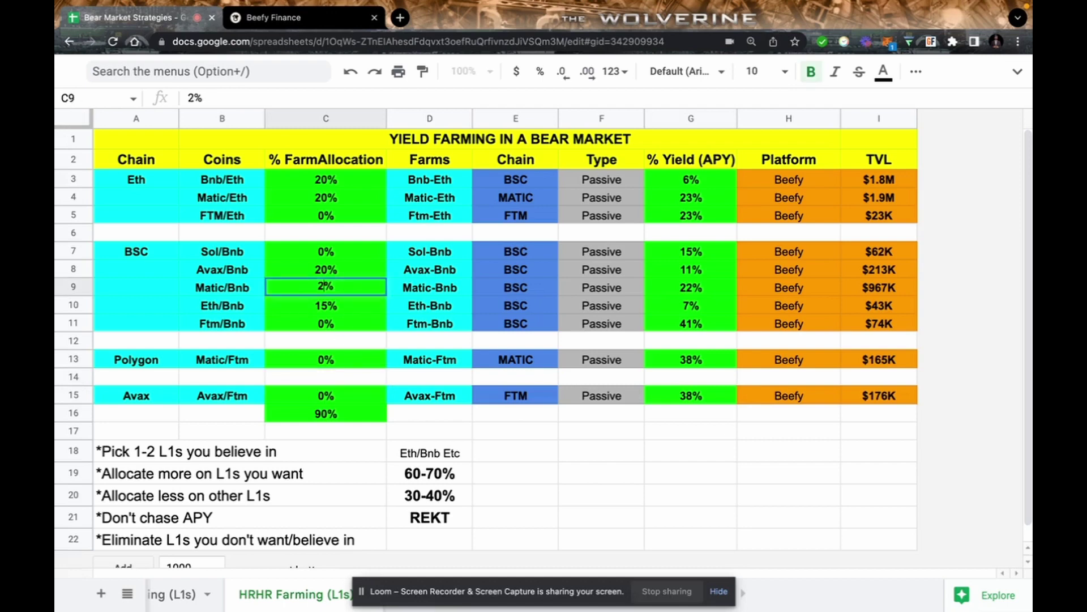
{"action": "key", "text": "Return"}
{"action": "type", "text": "20"}
{"action": "key", "text": "Return"}
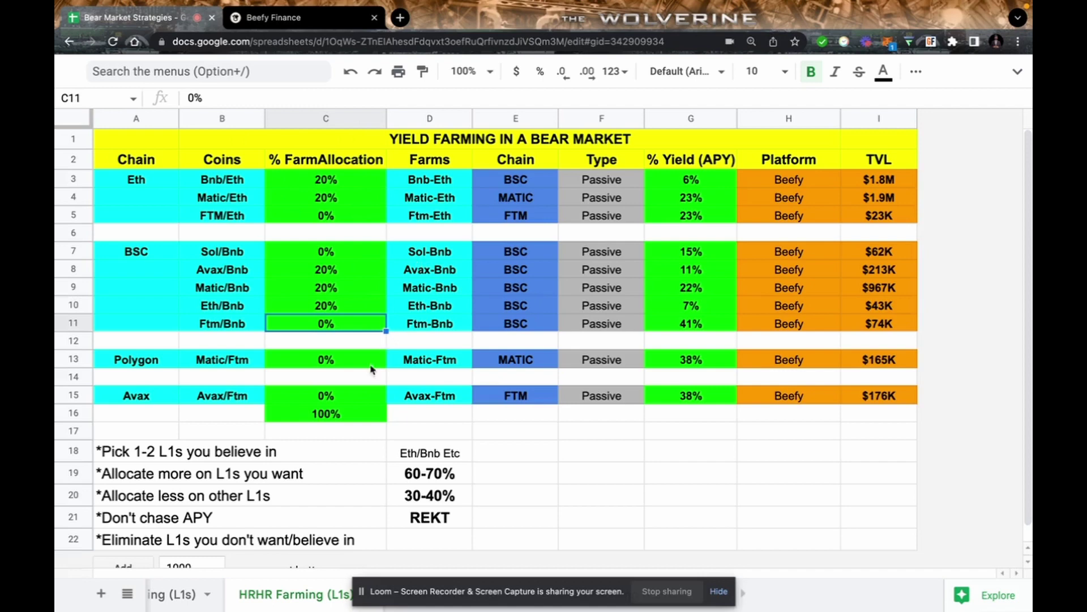
Review the notes on picking 1-2 L1s and allocating more to them against the Bnb/Eth farm allocation.
{"action": "left_click", "coordinate": [319, 456]}
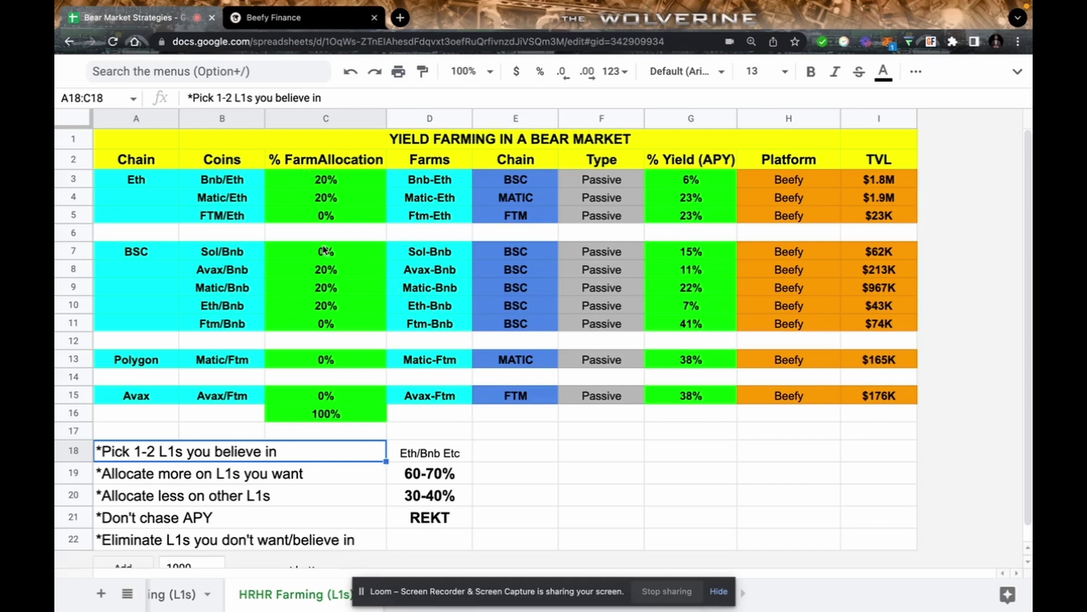
{"action": "left_click", "coordinate": [315, 486]}
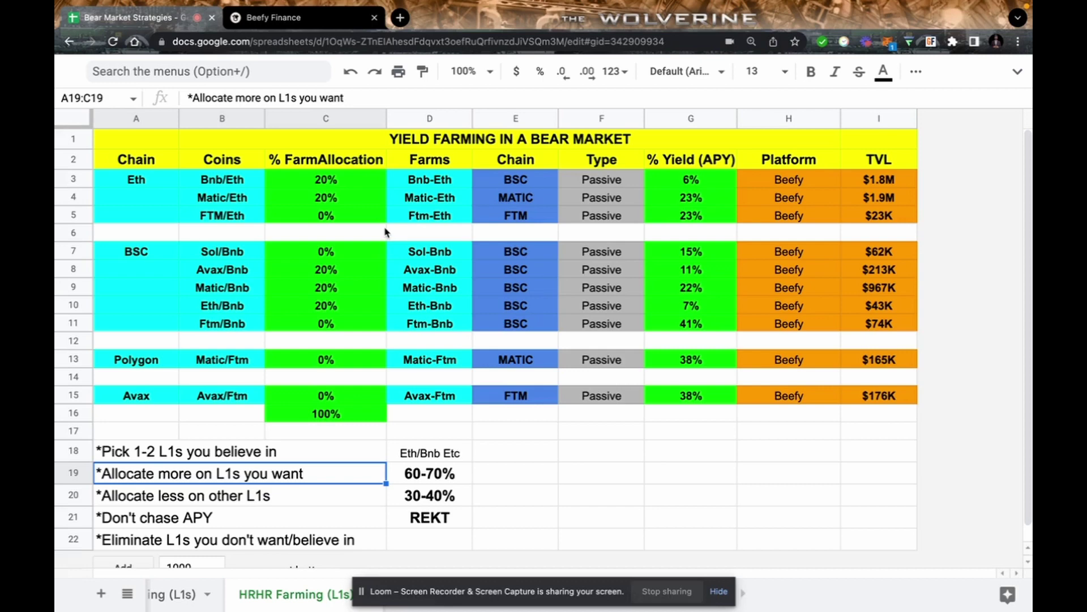
{"action": "left_click", "coordinate": [344, 185]}
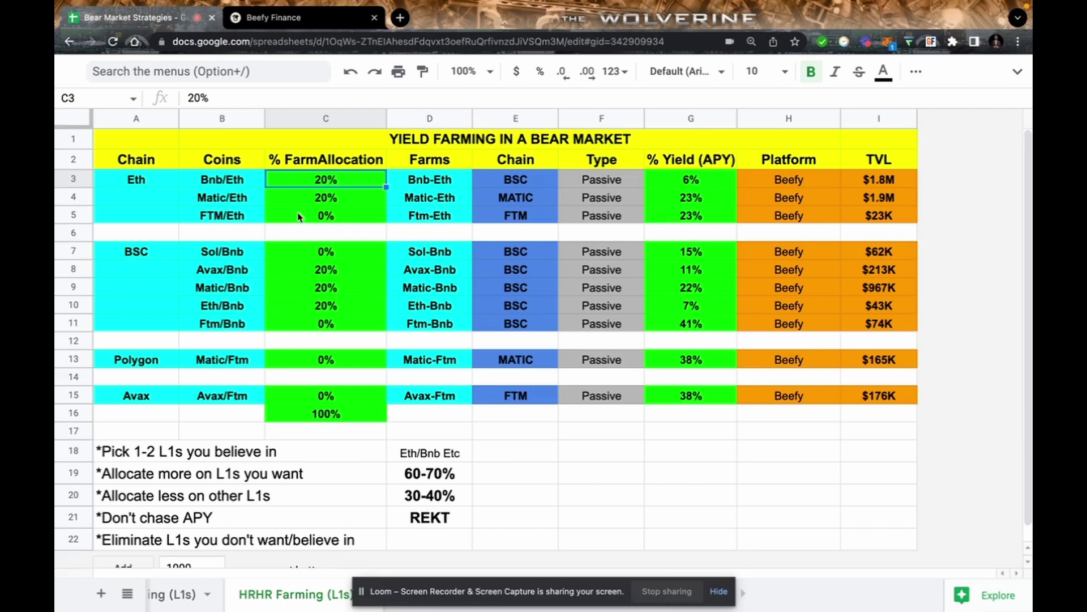
Set the farm allocations of Matic/Eth in the Eth group and Matic/Bnb in the BSC group to 10% each.
{"action": "left_click", "coordinate": [327, 202]}
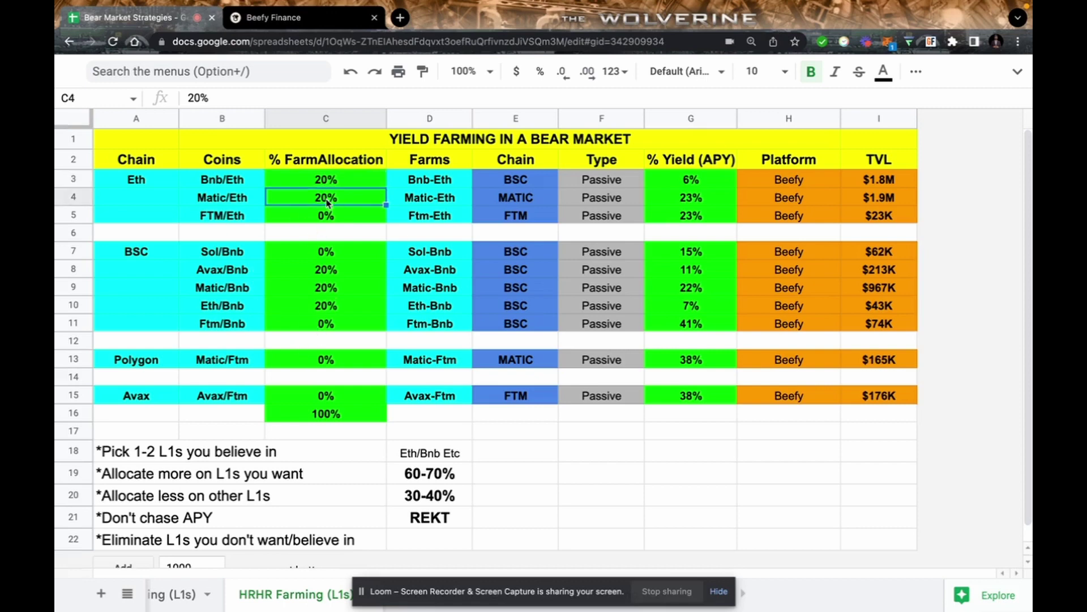
{"action": "type", "text": "10"}
{"action": "key", "text": "Return"}
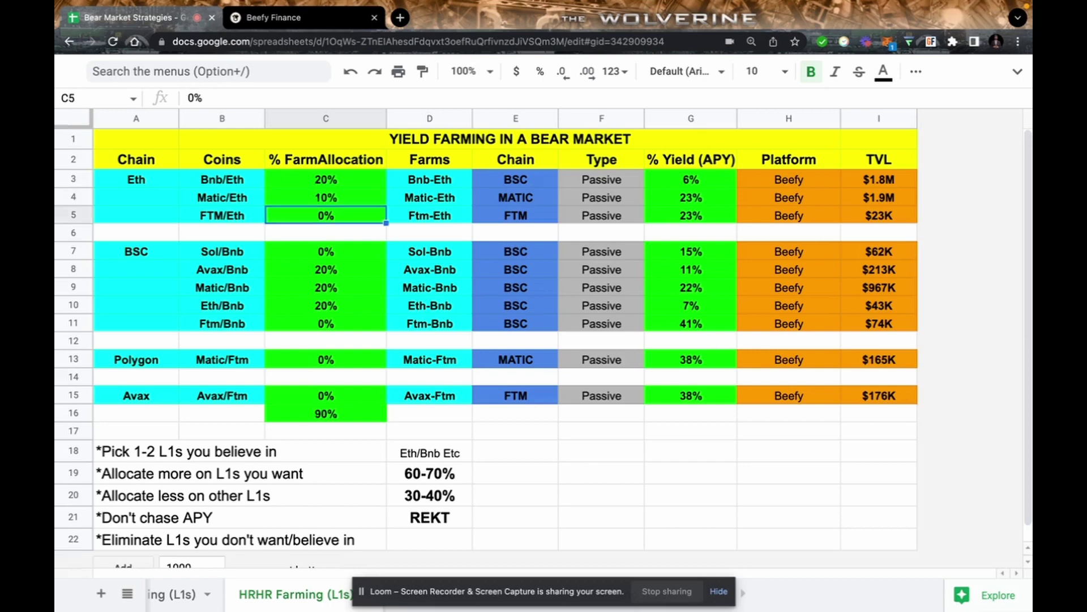
{"action": "key", "text": "Down"}
{"action": "key", "text": "Down"}
{"action": "key", "text": "Down"}
{"action": "key", "text": "Down"}
{"action": "type", "text": "10"}
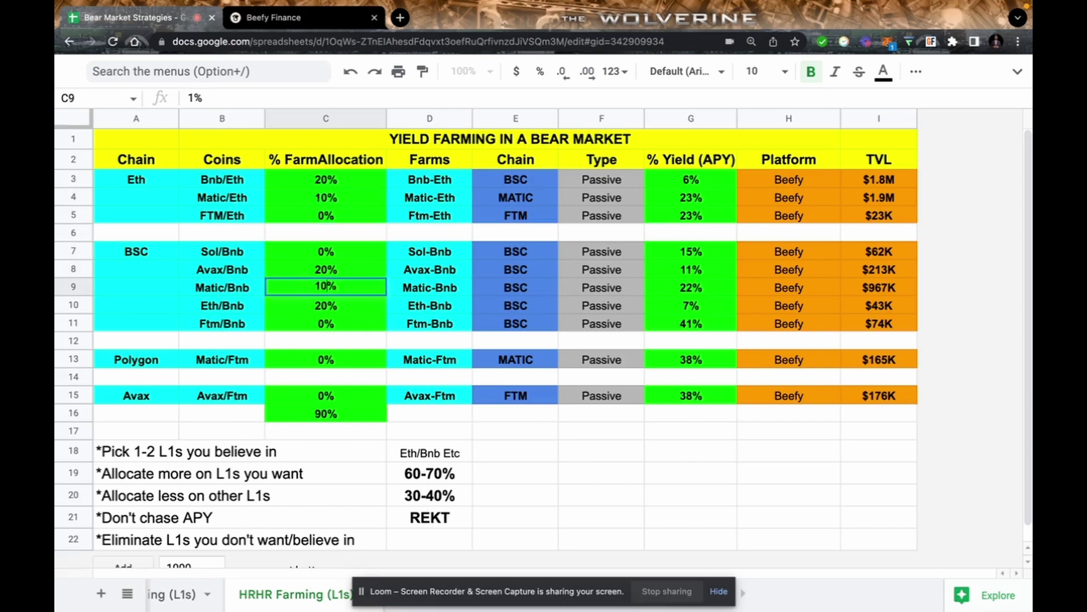
{"action": "key", "text": "Return"}
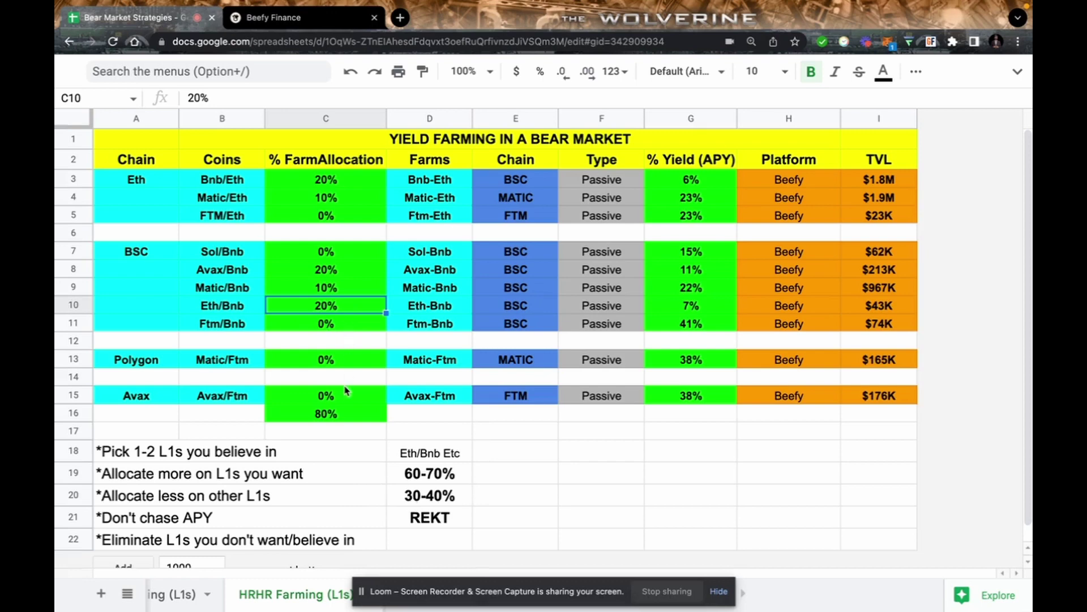
Set the farm allocations of Avax/Bnb in the BSC group and Matic/Eth in the Eth group to 25% each.
{"action": "left_click", "coordinate": [345, 276]}
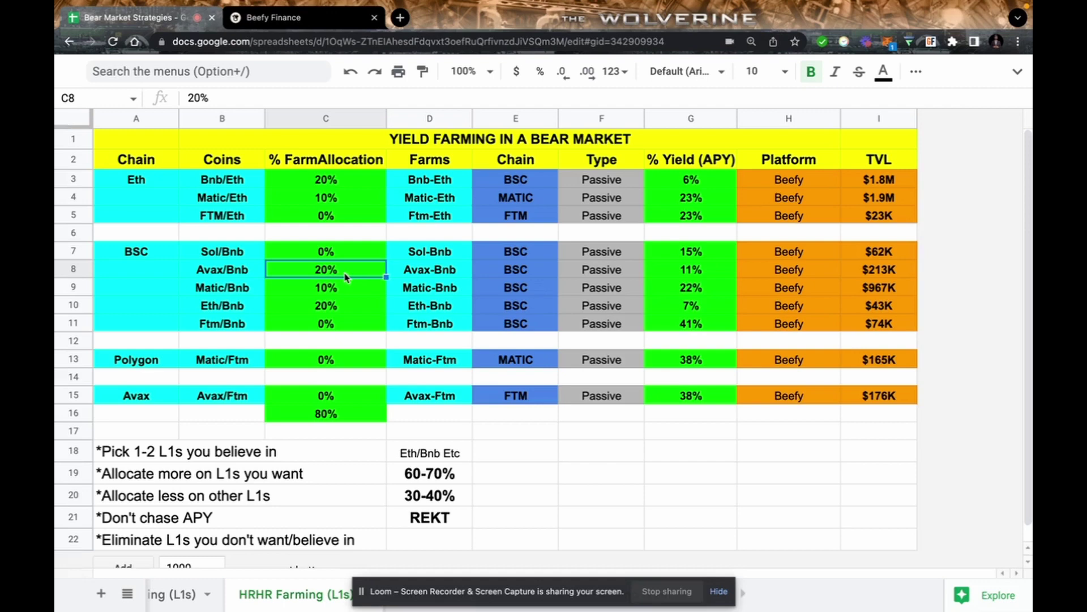
{"action": "type", "text": "25"}
{"action": "key", "text": "Return"}
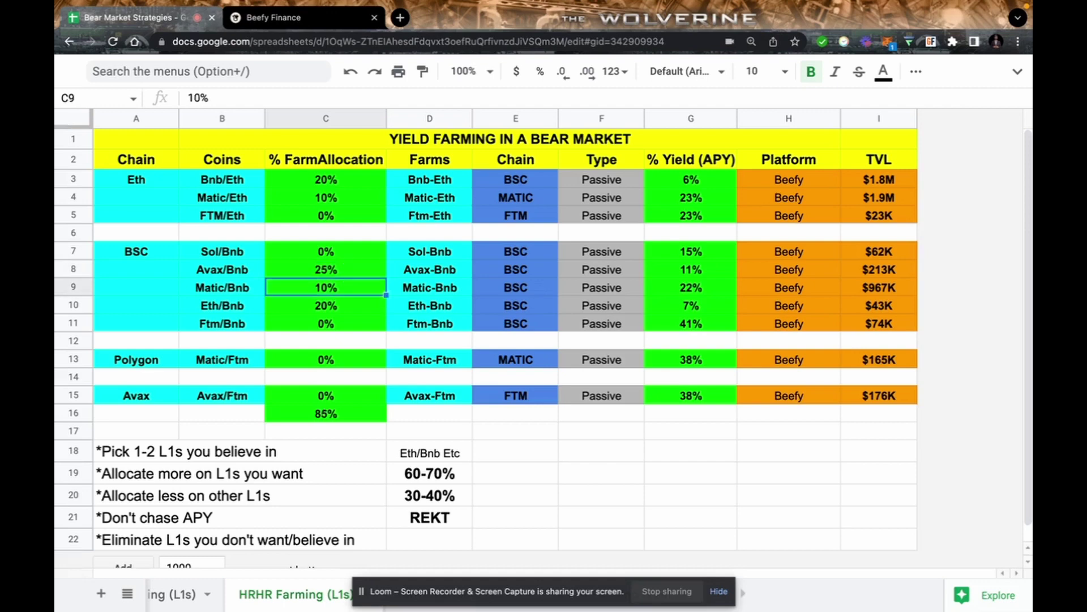
{"action": "left_click", "coordinate": [324, 202]}
{"action": "type", "text": "25"}
{"action": "key", "text": "Return"}
Set the farm allocation of Matic/Eth in the Eth group to 15%.
{"action": "key", "text": "Up"}
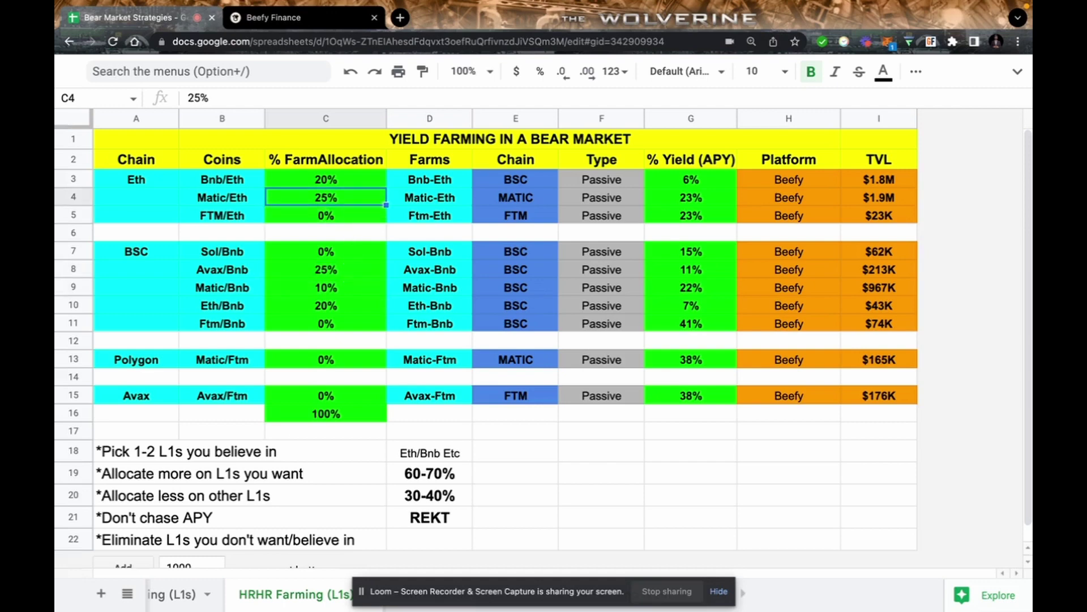
{"action": "type", "text": "15"}
{"action": "key", "text": "Return"}
Enter 20% as the Bnb/Eth farm allocation and 25% as the Matic/Eth farm allocation in the Eth group.
{"action": "key", "text": "Up"}
{"action": "key", "text": "Up"}
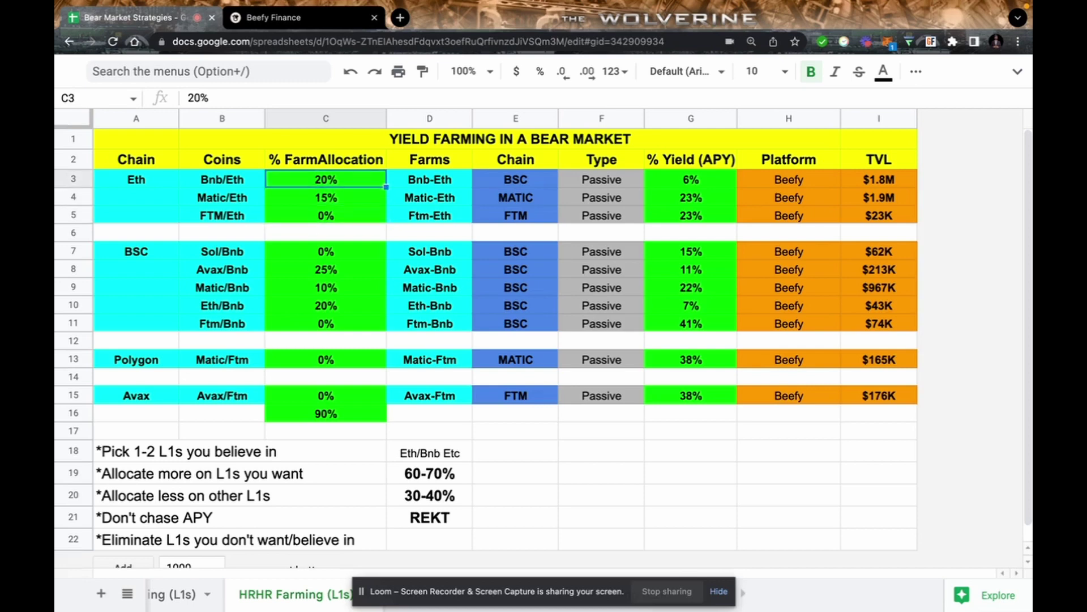
{"action": "type", "text": "30"}
{"action": "key", "text": "BackSpace"}
{"action": "key", "text": "BackSpace"}
{"action": "type", "text": "20"}
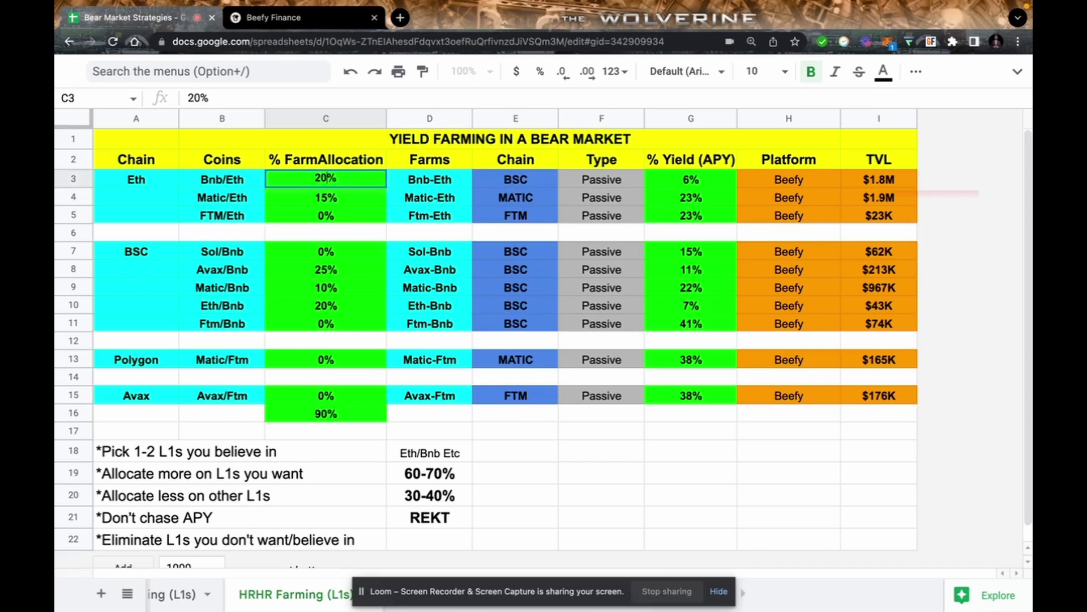
{"action": "key", "text": "Return"}
{"action": "type", "text": "25"}
{"action": "key", "text": "Return"}
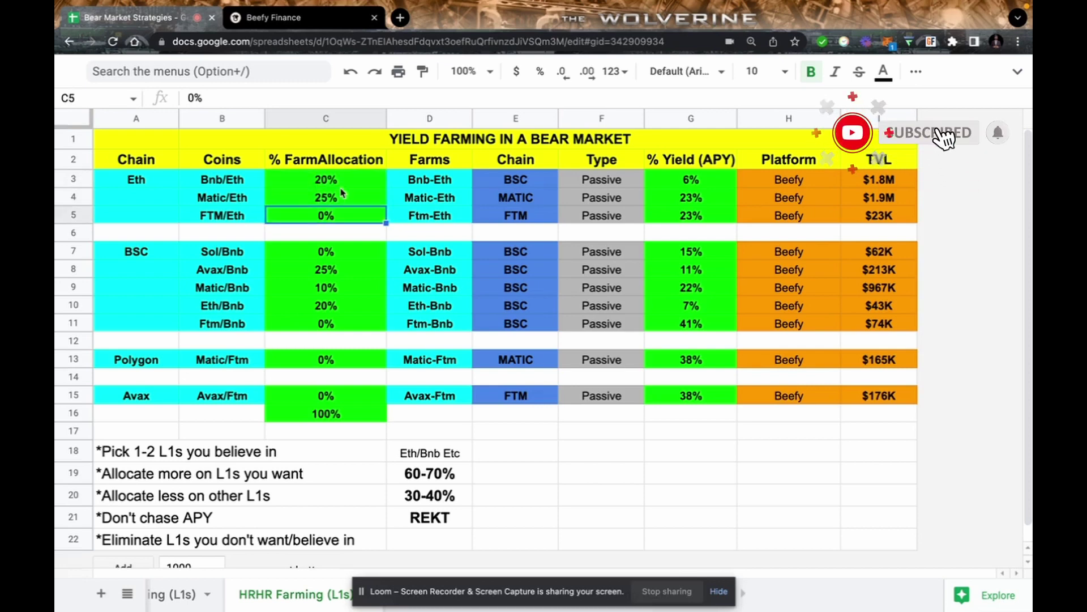
Check the combined farm allocation of Bnb/Eth in the Eth group and Eth/Bnb in the BSC group.
{"action": "left_click", "coordinate": [359, 182]}
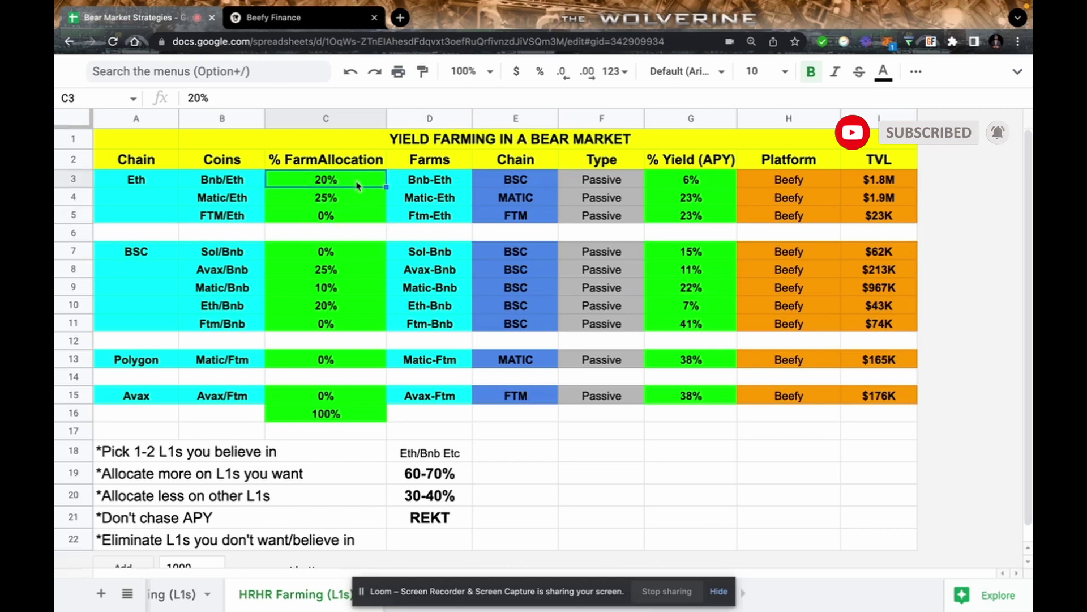
{"action": "left_click", "coordinate": [321, 304], "text": "super"}
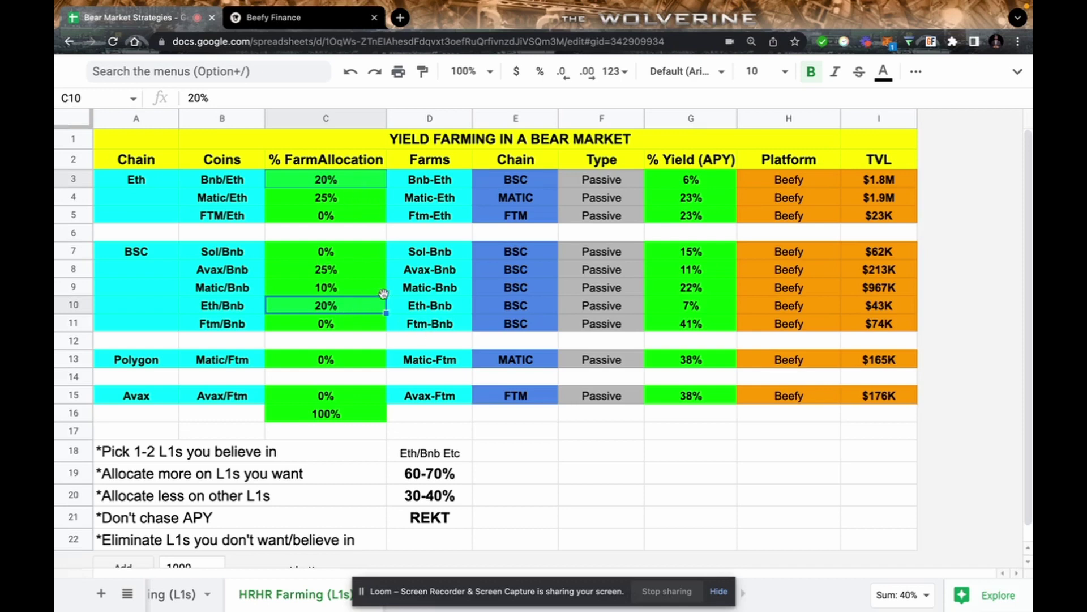
{"action": "left_click", "coordinate": [517, 456]}
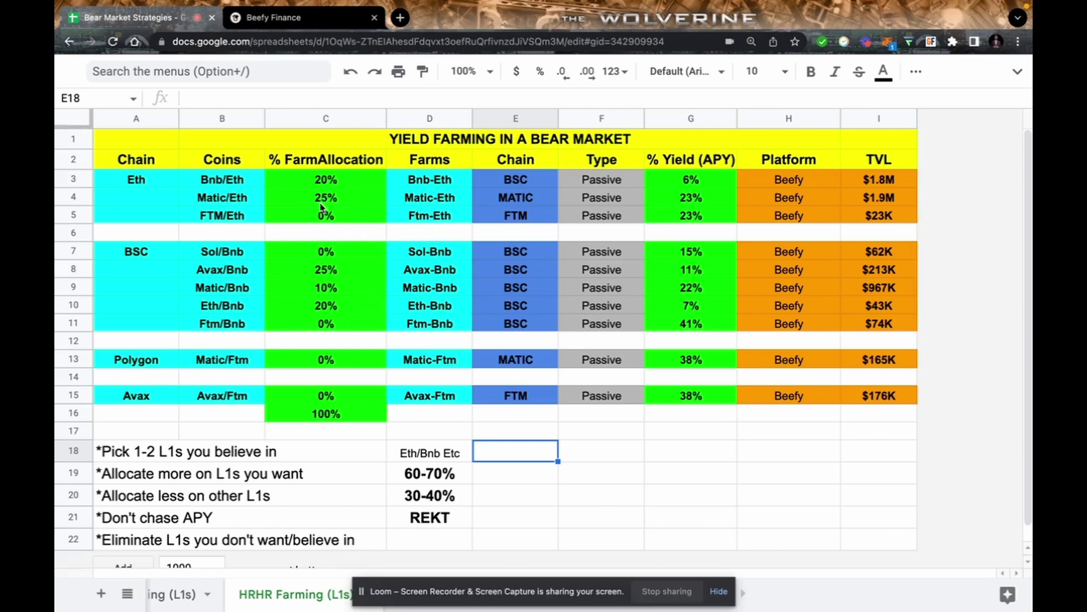
Try a 0% farm allocation for Matic/Eth in the Eth group and undo the change.
{"action": "left_click", "coordinate": [164, 185]}
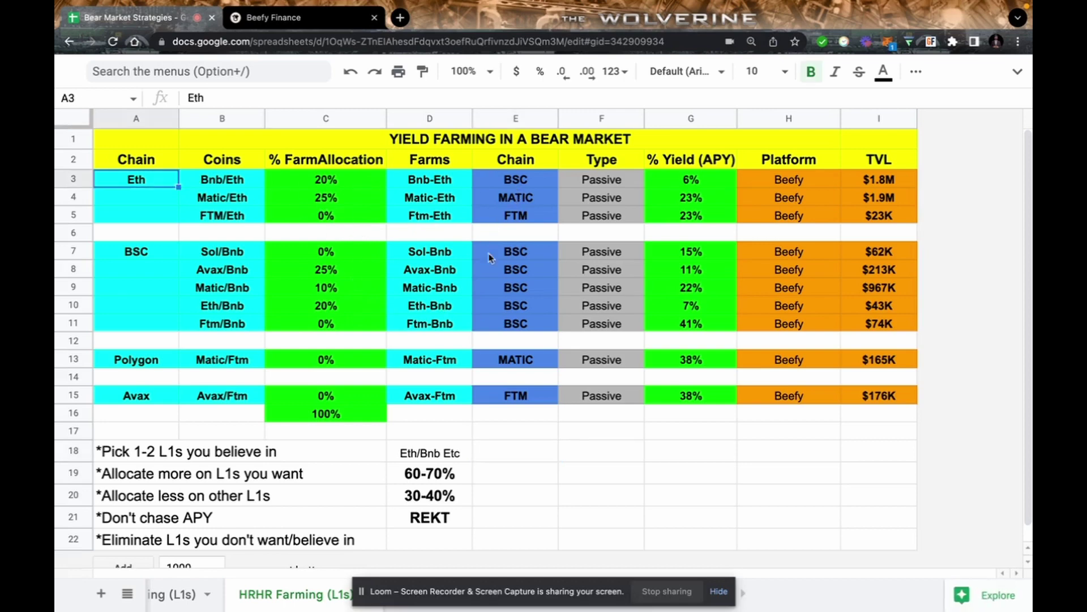
{"action": "left_click", "coordinate": [522, 201]}
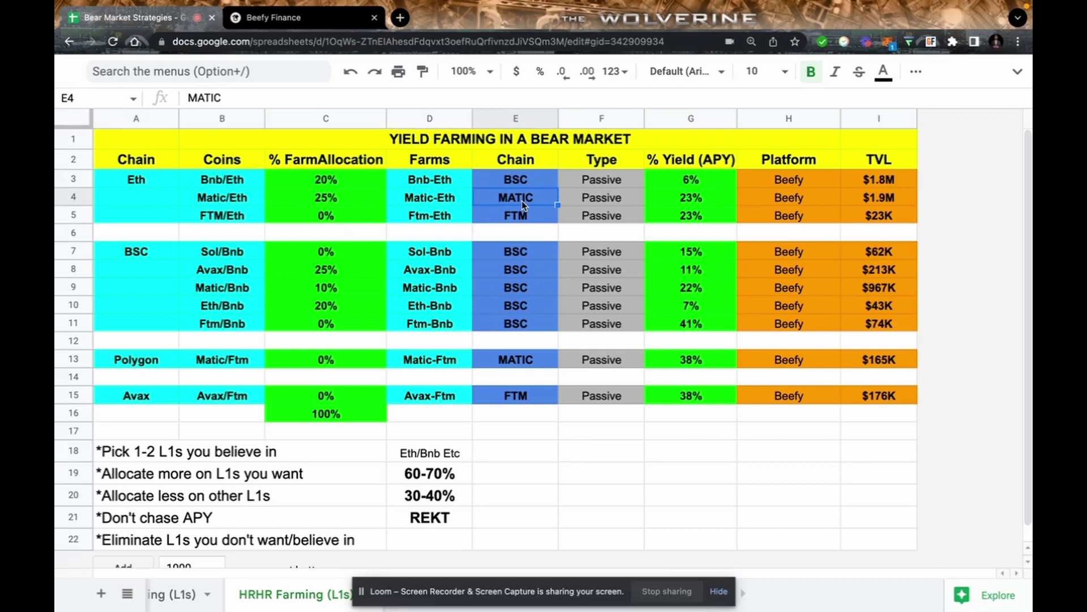
{"action": "left_click", "coordinate": [366, 201]}
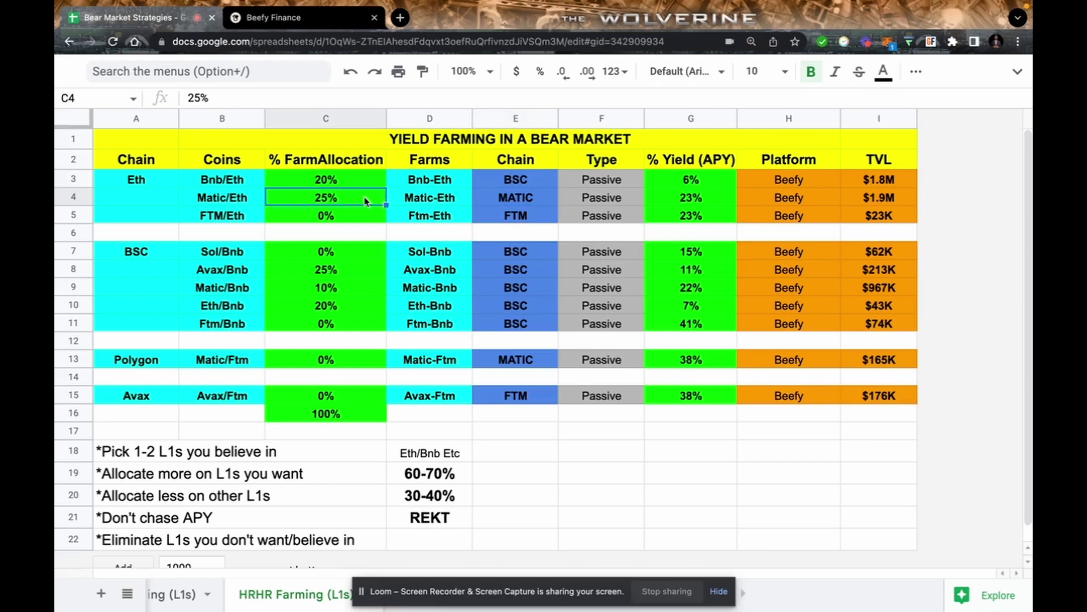
{"action": "type", "text": "0"}
{"action": "key", "text": "Return"}
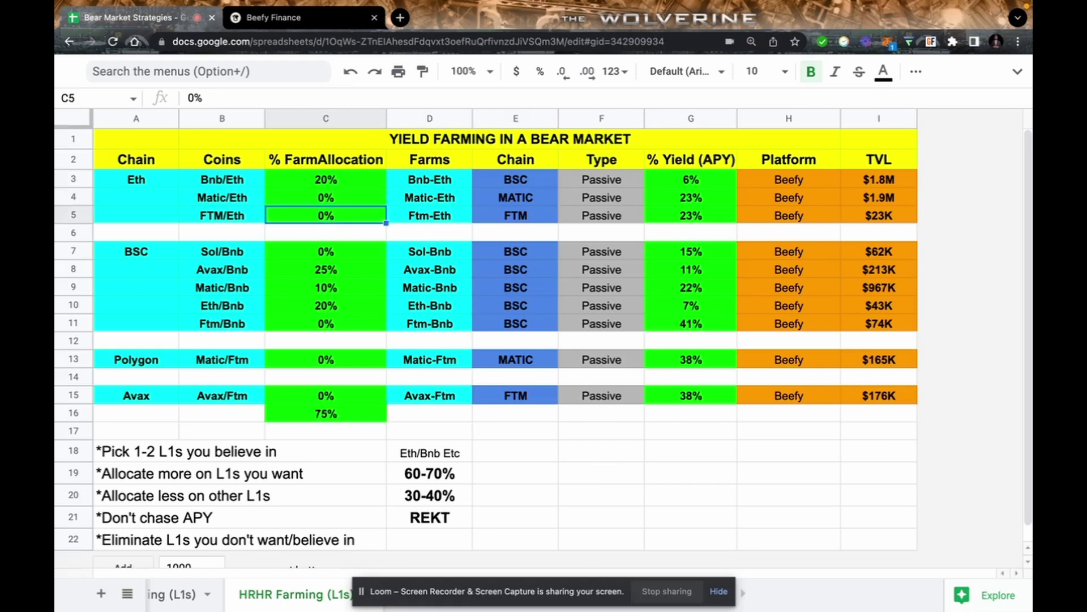
{"action": "key", "text": "ctrl+z"}
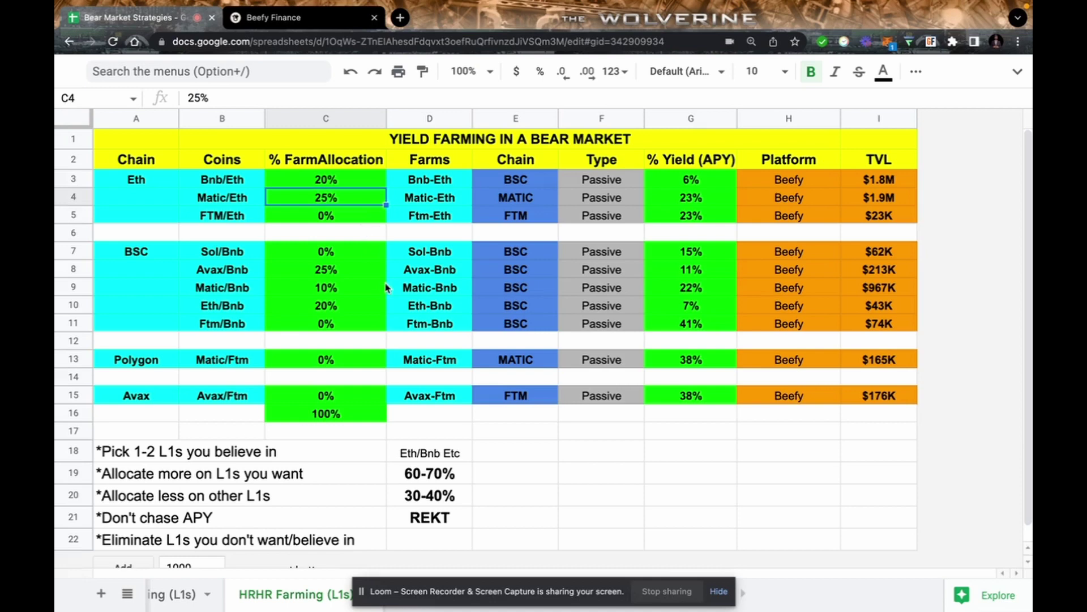
Review the strategy notes below the table, focusing on the rule "Don't chase APY".
{"action": "scroll", "coordinate": [385, 288], "scroll_direction": "down", "scroll_amount": 1}
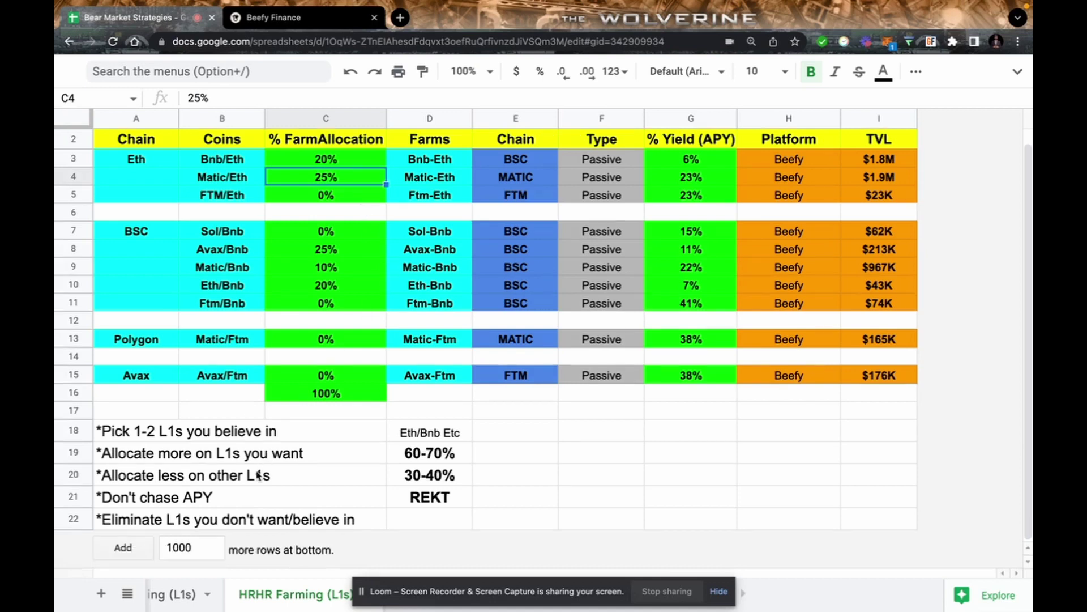
{"action": "left_click", "coordinate": [287, 498]}
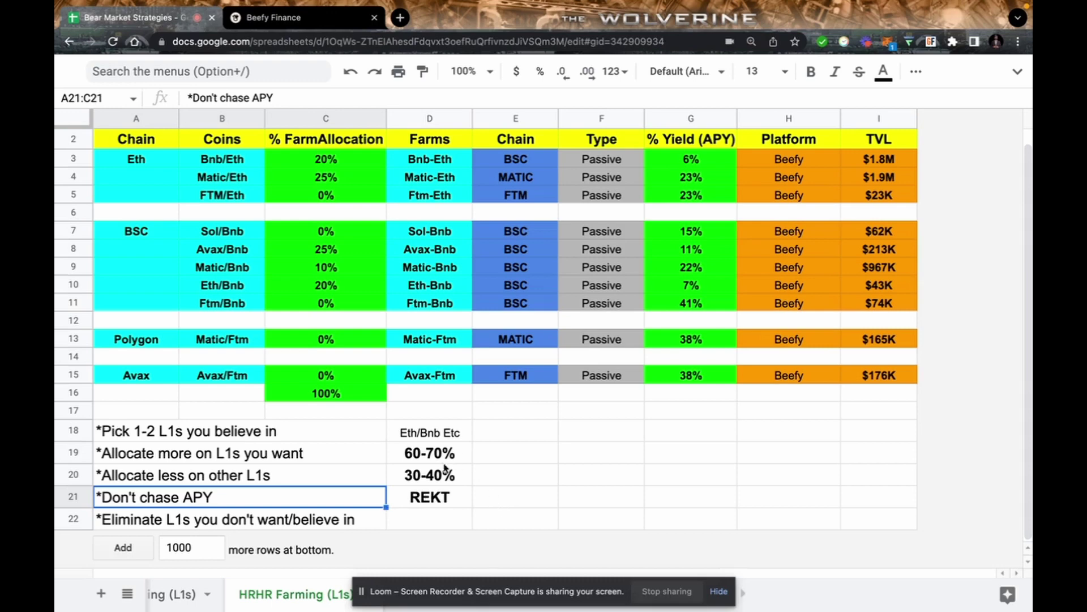
{"action": "scroll", "coordinate": [506, 478], "scroll_direction": "up", "scroll_amount": 1}
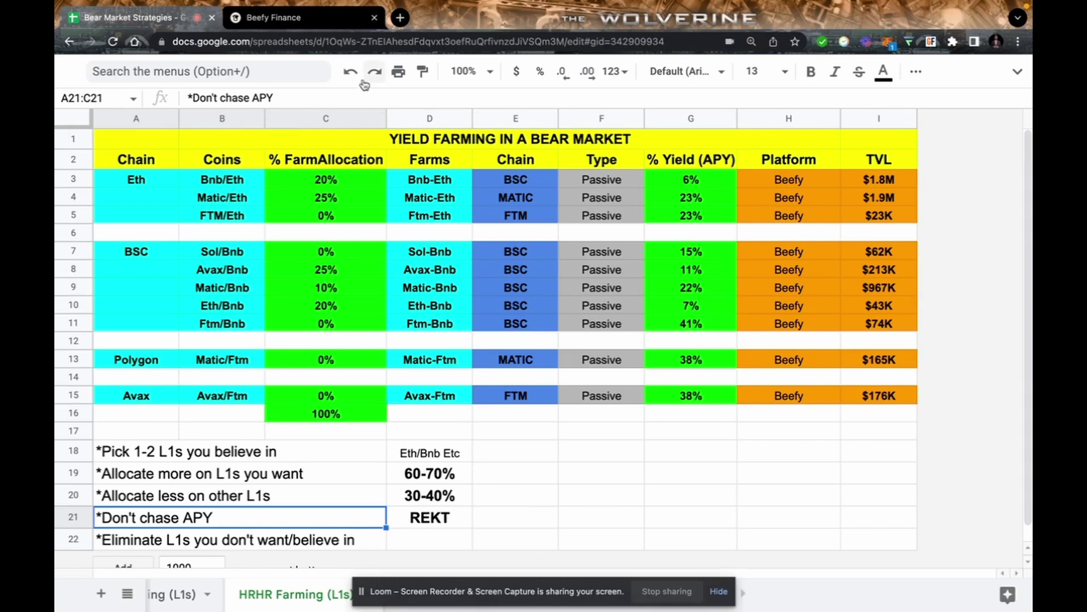
Switch to Beefy Finance and search the vaults for "eth-bnb" to compare the APY of the matching pairs.
{"action": "left_click", "coordinate": [298, 21]}
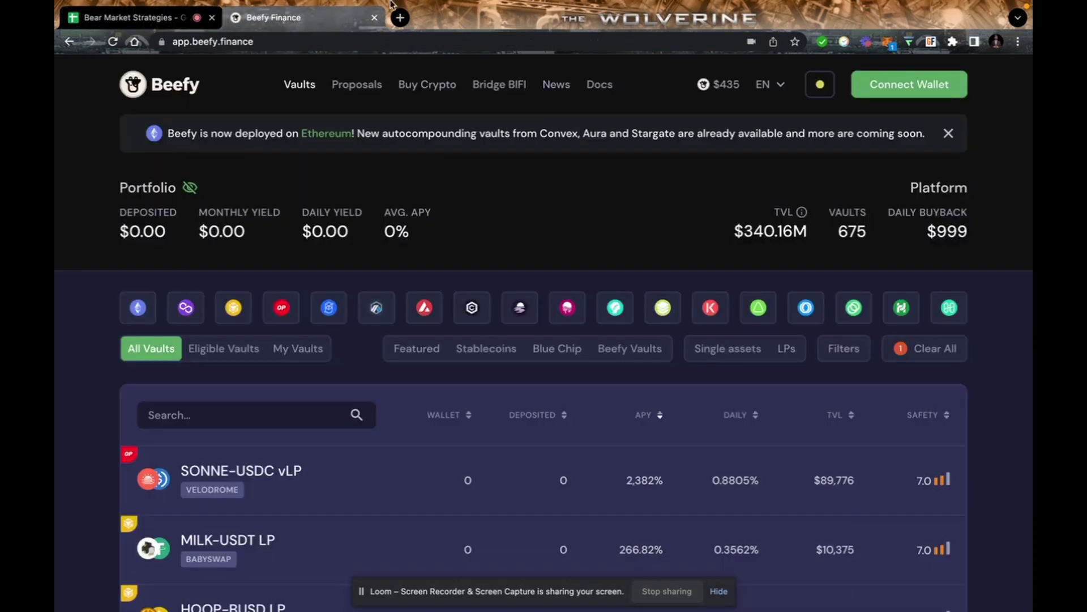
{"action": "scroll", "coordinate": [311, 351], "scroll_direction": "down", "scroll_amount": 2}
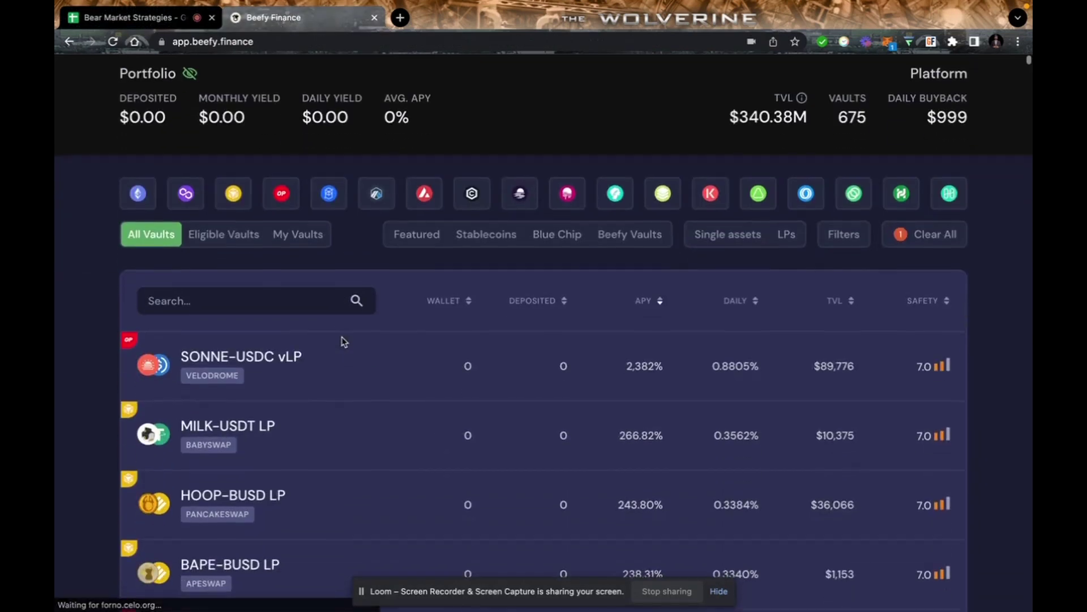
{"action": "left_click", "coordinate": [297, 304]}
{"action": "type", "text": "eth-bnb"}
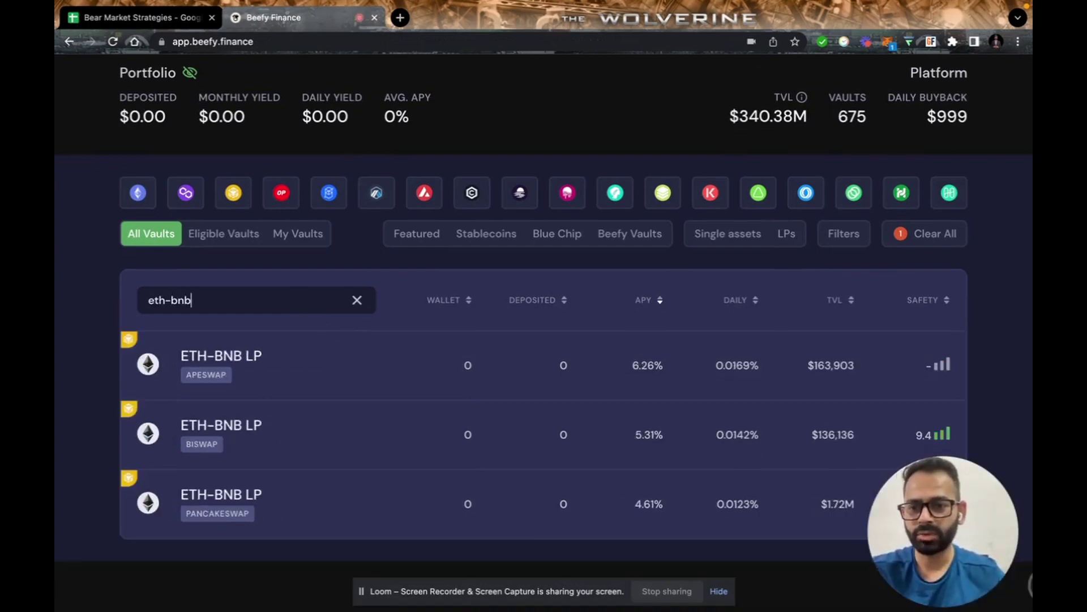
{"action": "scroll", "coordinate": [356, 256], "scroll_direction": "down", "scroll_amount": 1}
{"action": "mouse_move", "coordinate": [650, 308]}
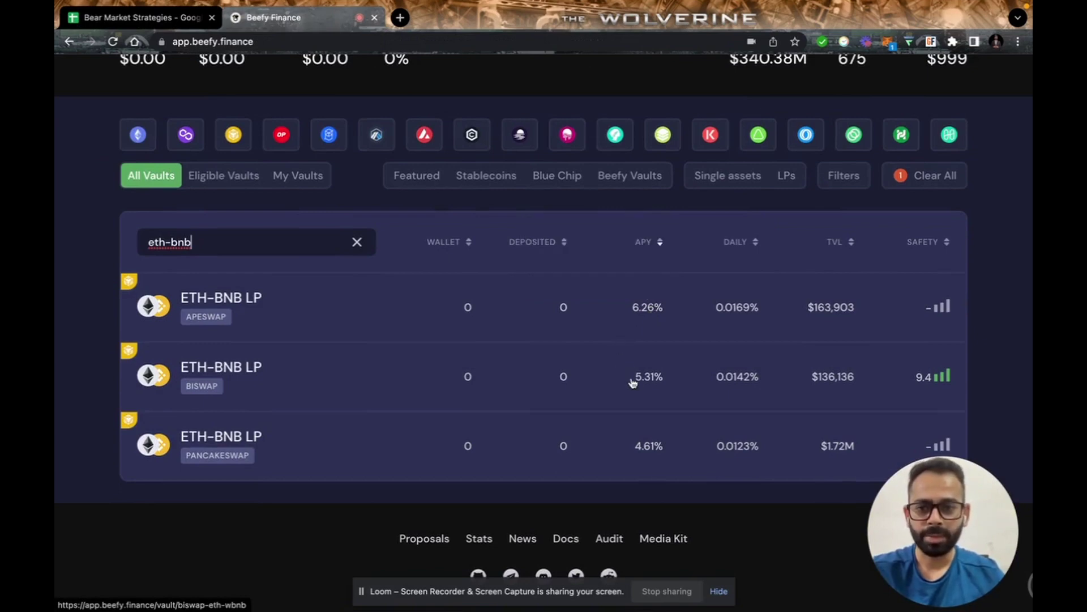
Replace the vault search with "matic-bnb" to look up the yields of that pair.
{"action": "triple_click", "coordinate": [288, 249]}
{"action": "type", "text": "ma"}
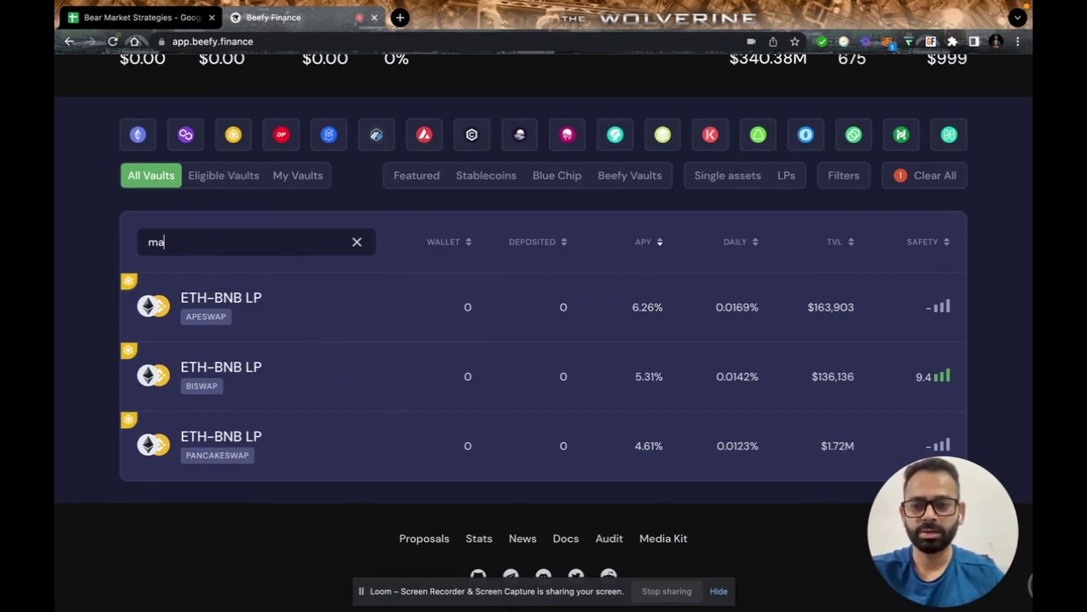
{"action": "type", "text": "tic-bnb"}
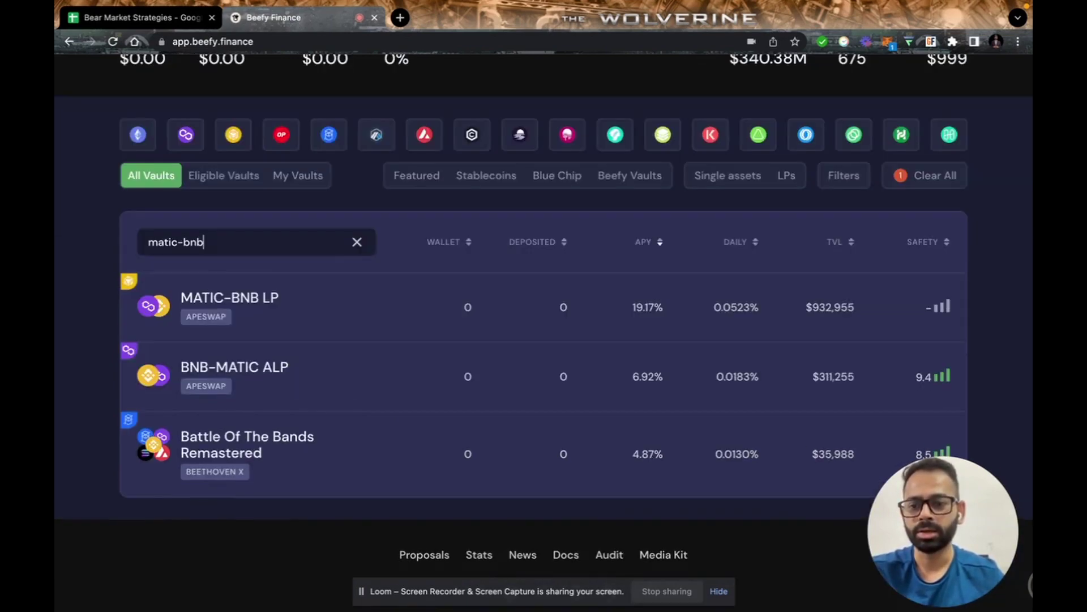
Search the vaults for "avax-bnb" instead and check the APY of the listed pairs.
{"action": "key", "text": "super+a"}
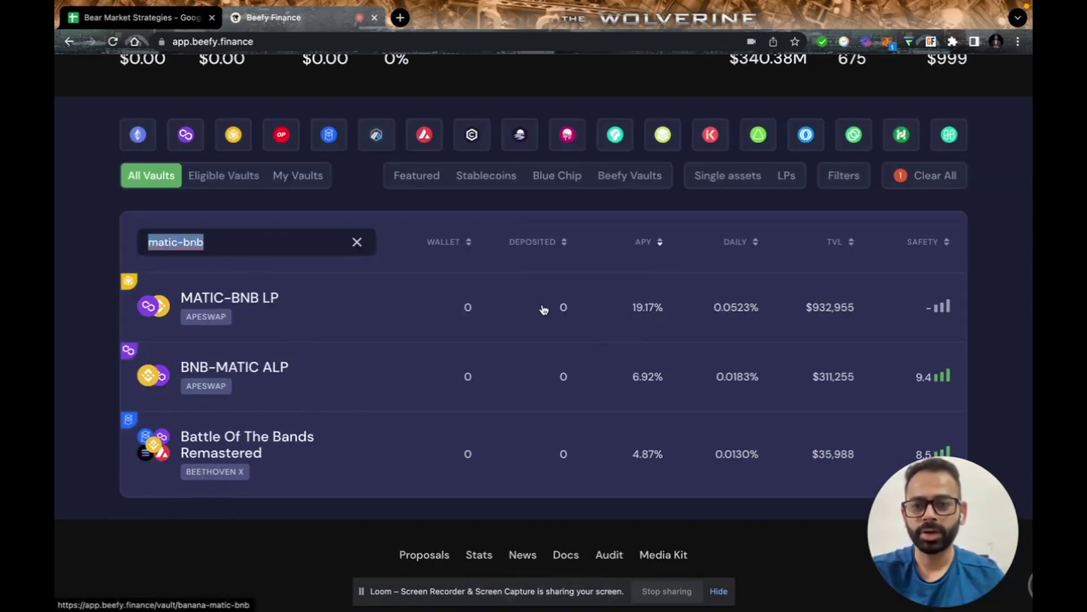
{"action": "type", "text": "avax-bnb"}
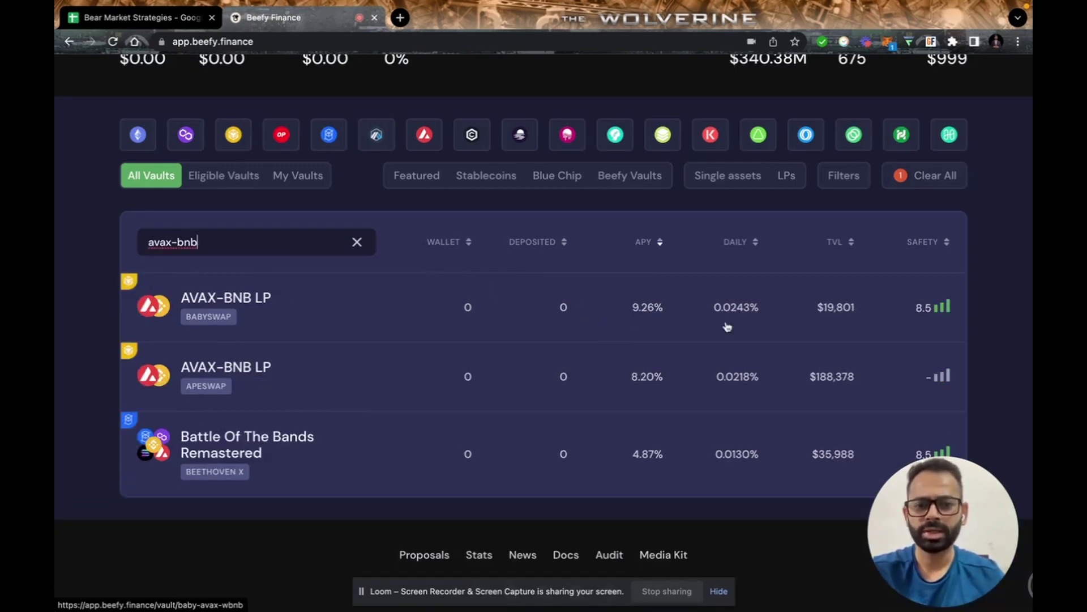
{"action": "mouse_move", "coordinate": [653, 283]}
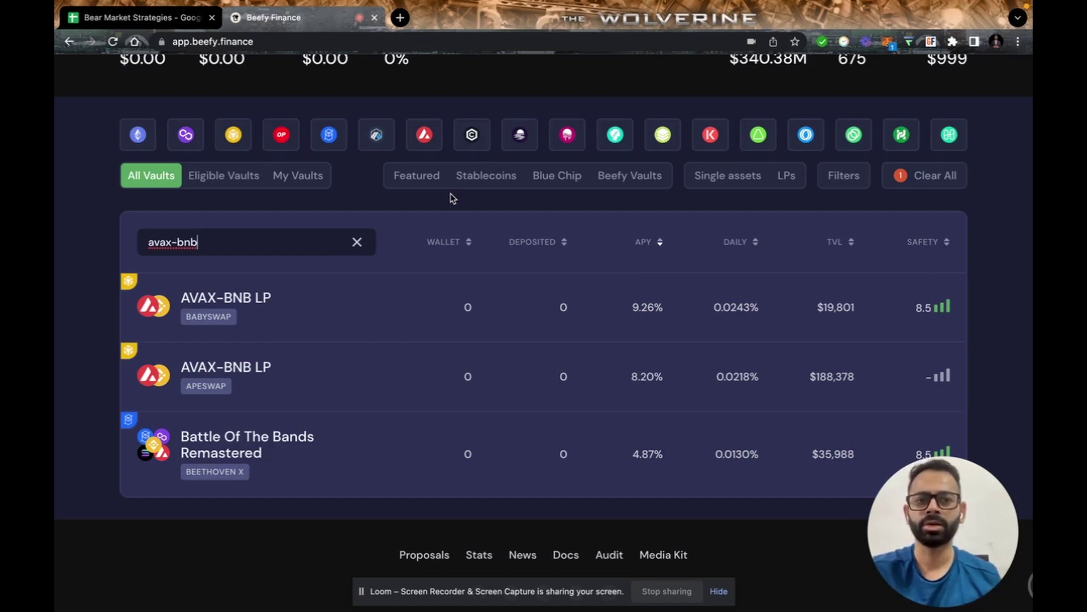
{"action": "scroll", "coordinate": [452, 197], "scroll_direction": "up", "scroll_amount": 3}
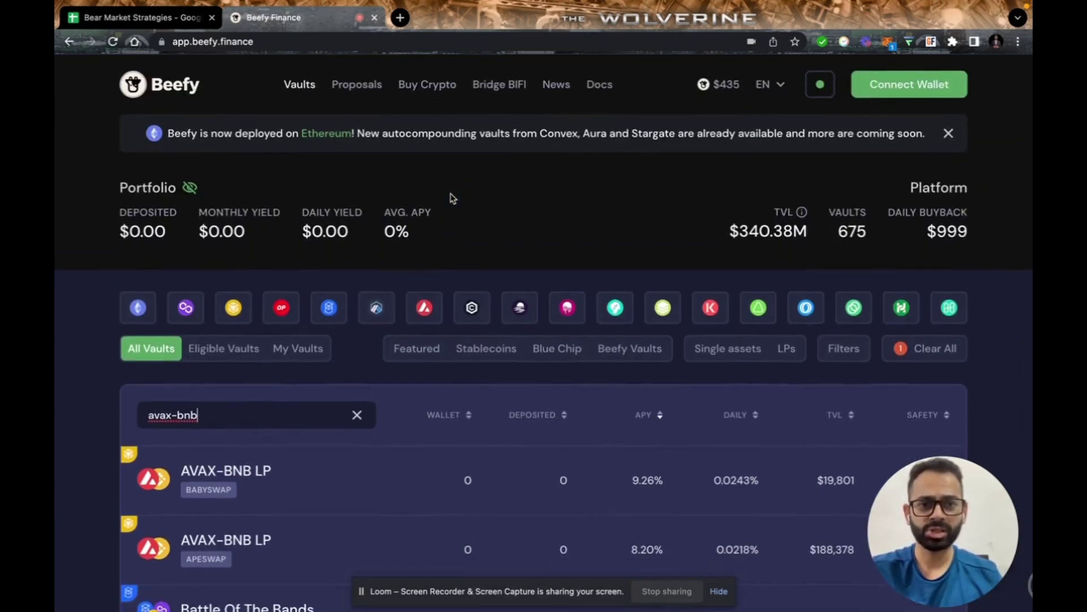